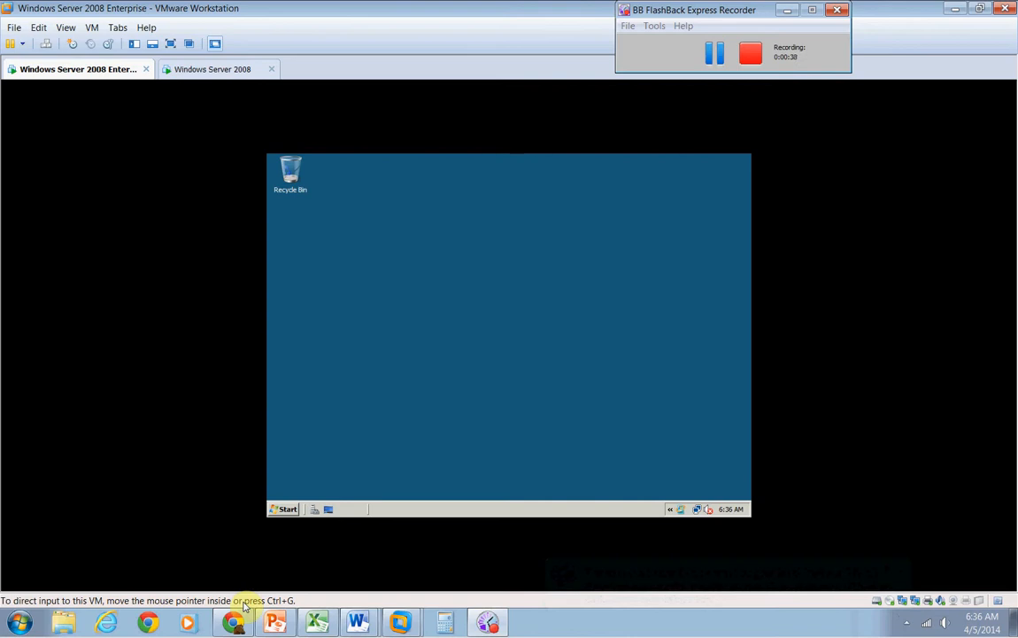
Step: Launch the Security Configuration Wizard on the Windows Server 2008 Enterprise virtual machine
mouse_move(232, 622)
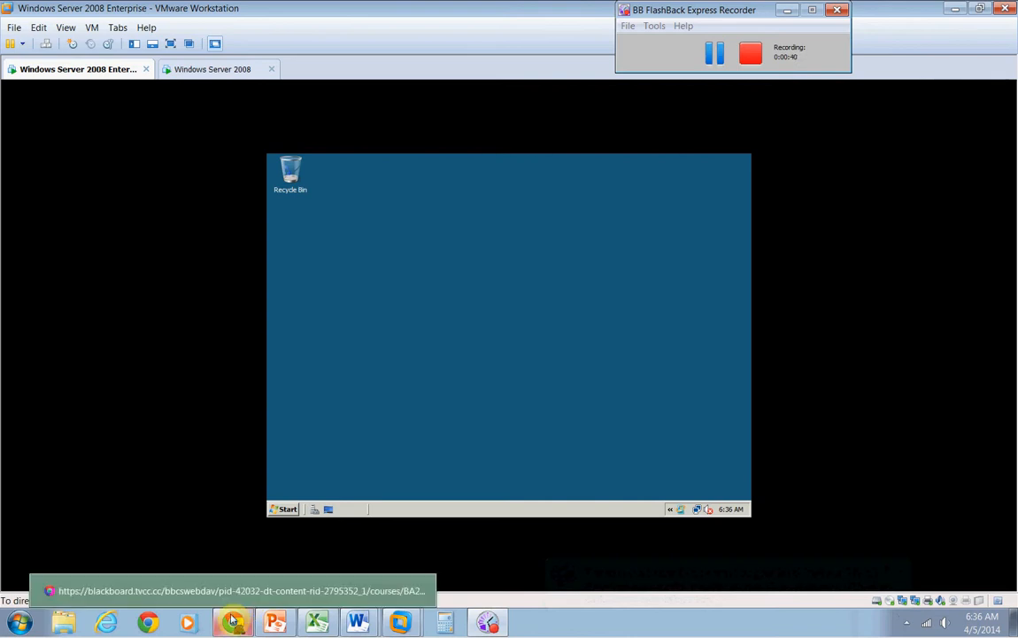
click(285, 509)
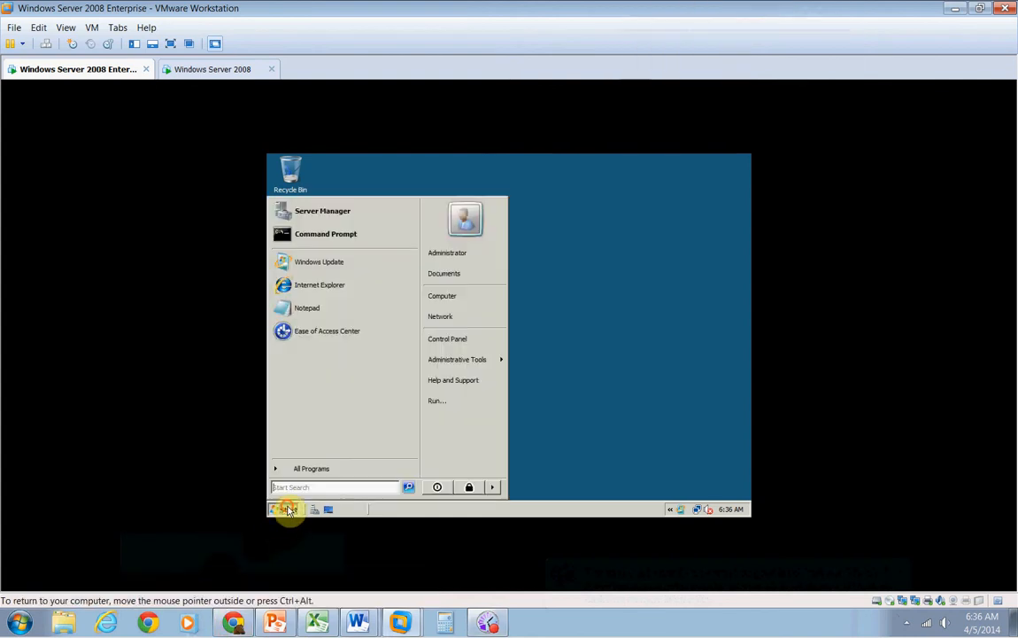
mouse_move(486, 368)
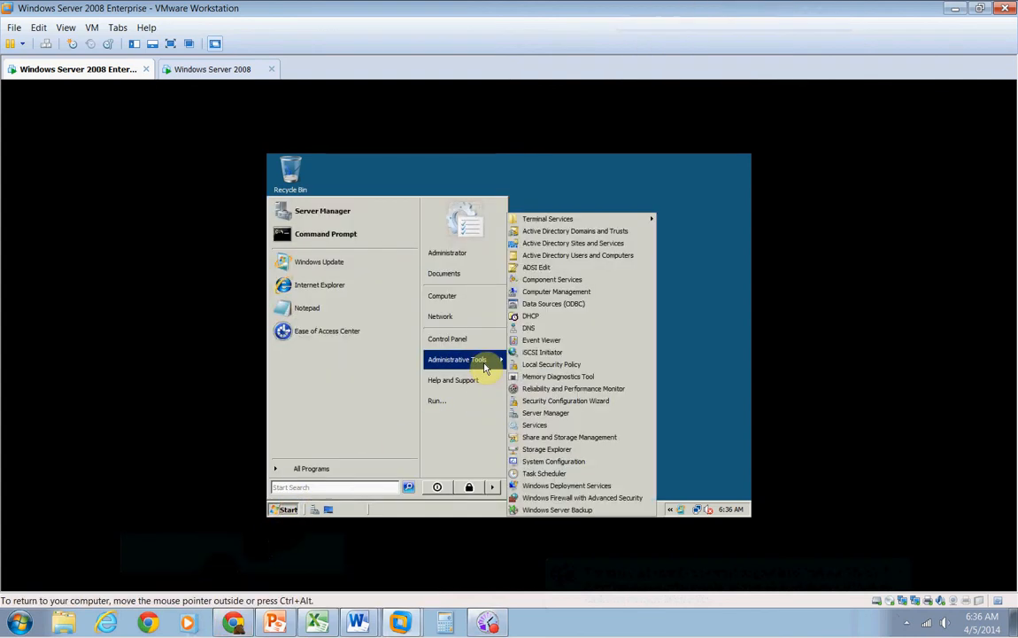
click(523, 402)
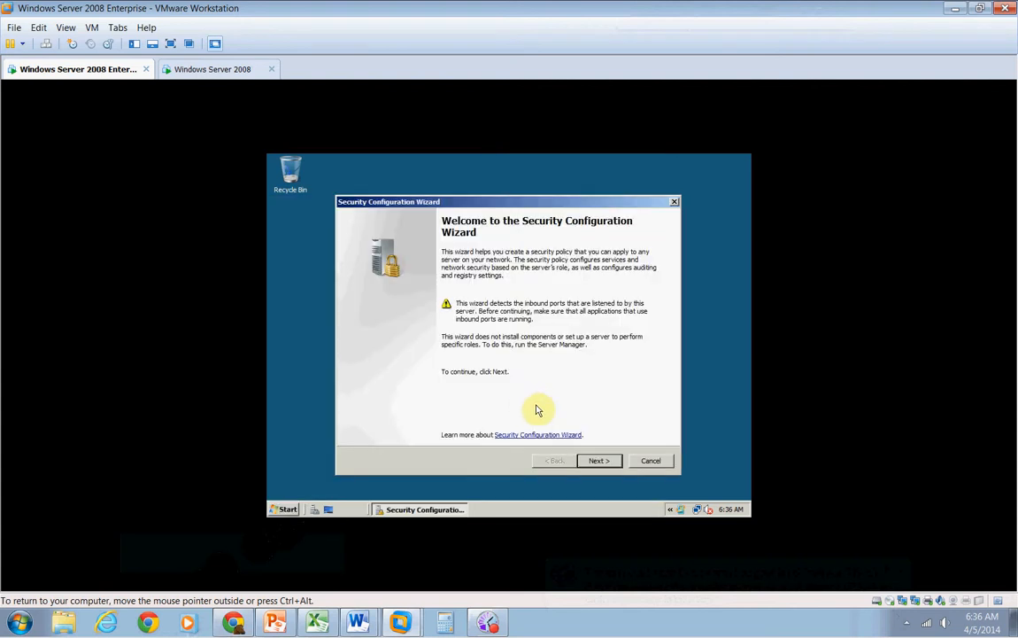
Step: Choose to create a new security policy with TOPDOG as the baseline server and process its security configuration database
click(613, 463)
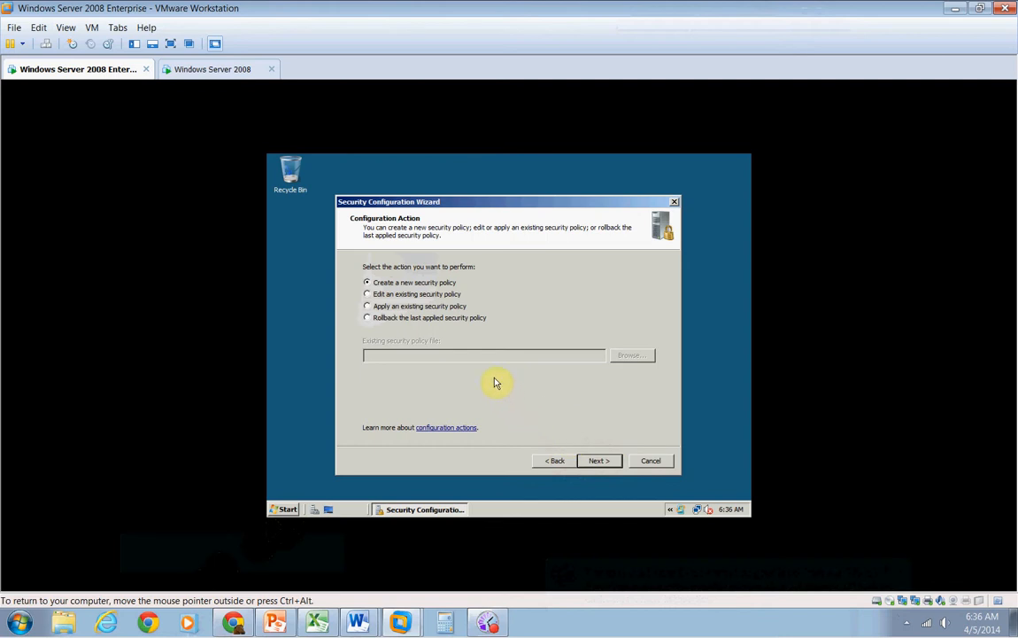
click(596, 460)
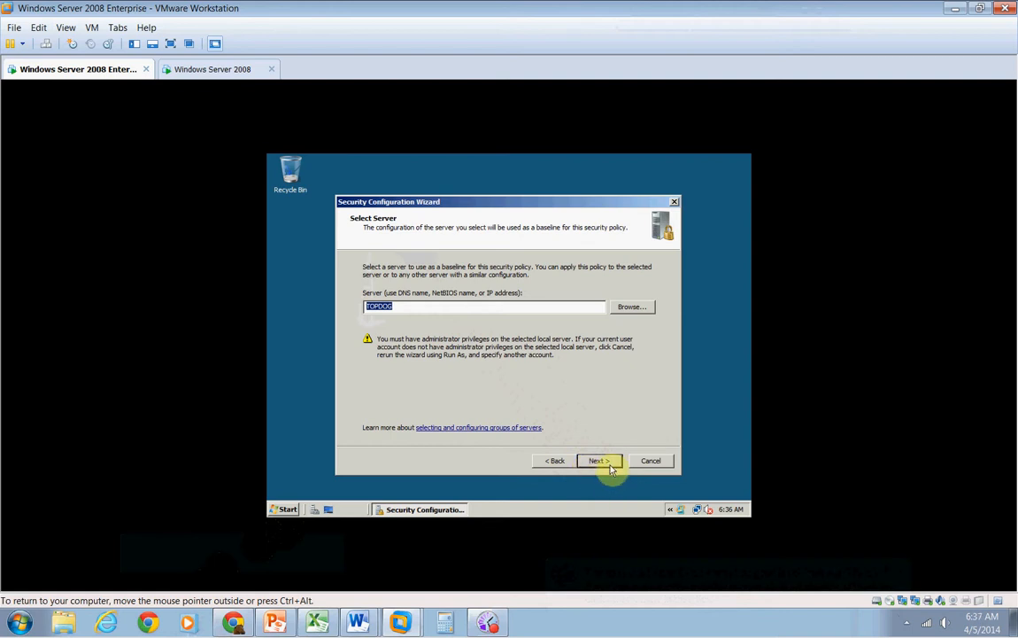
click(599, 461)
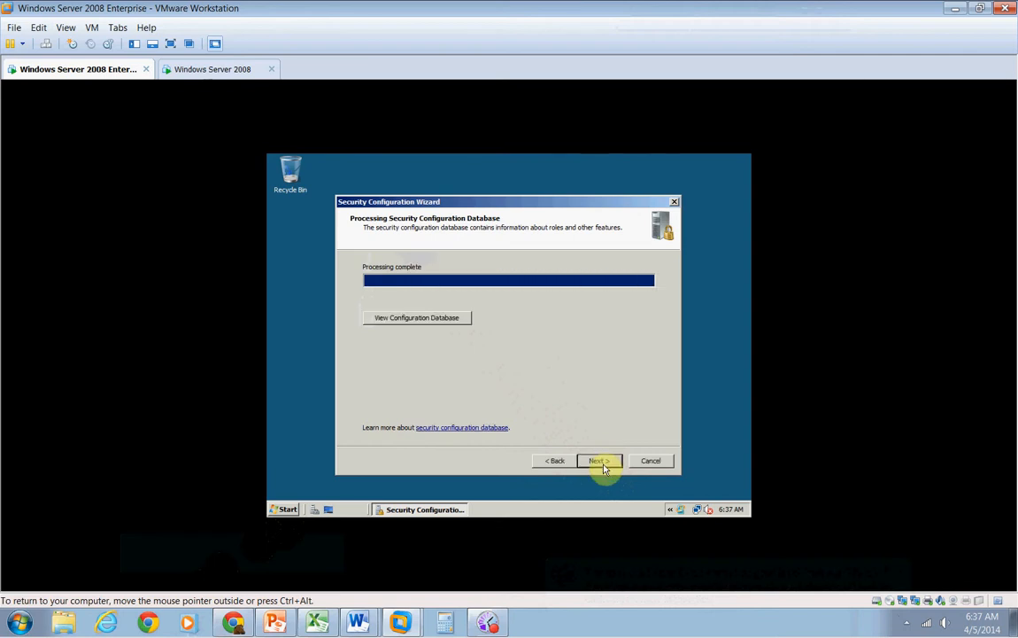
Step: Open the configuration database, allowing the ActiveX interaction, and examine the DNS Server entry under Server Roles
click(433, 323)
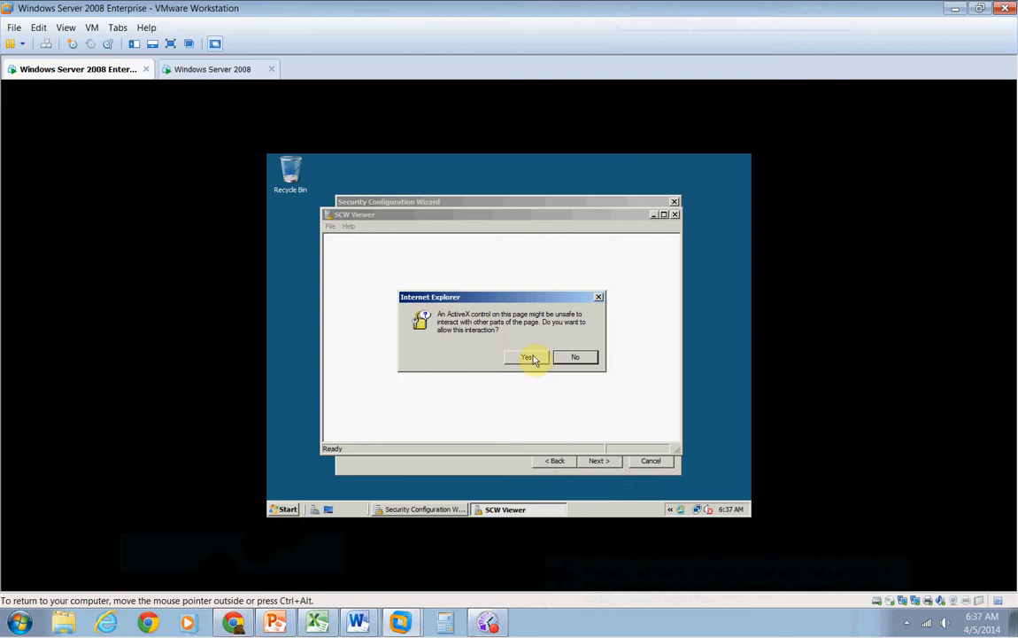
click(530, 357)
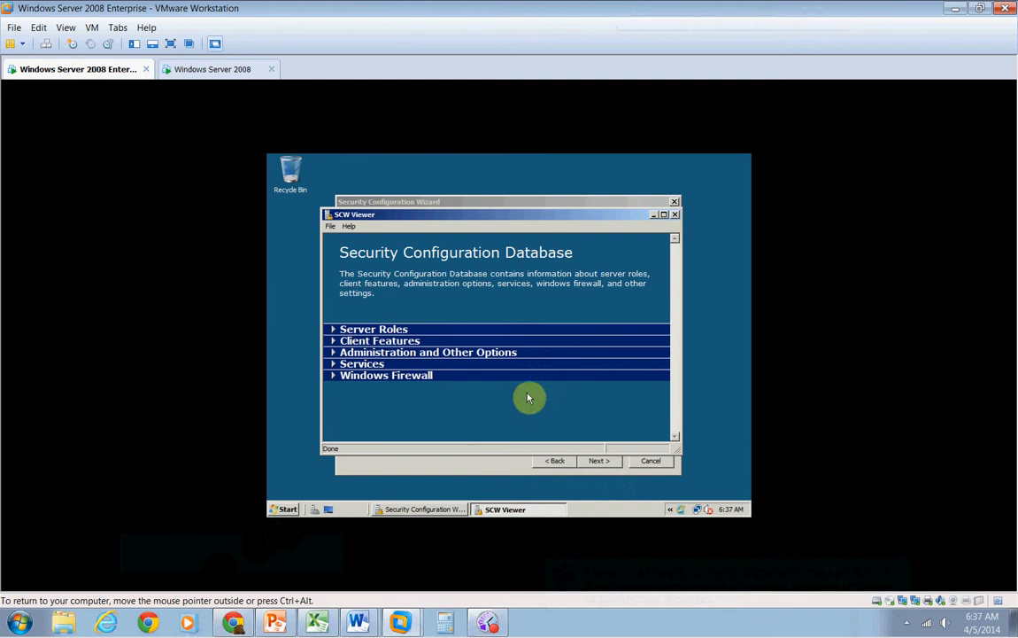
click(366, 329)
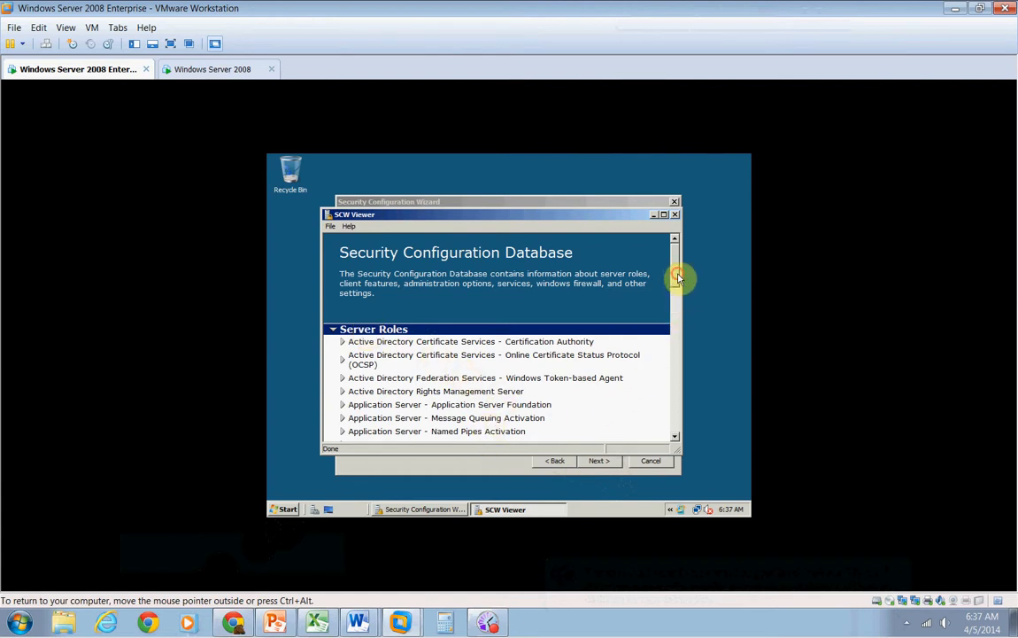
scroll(677, 283, down, 3)
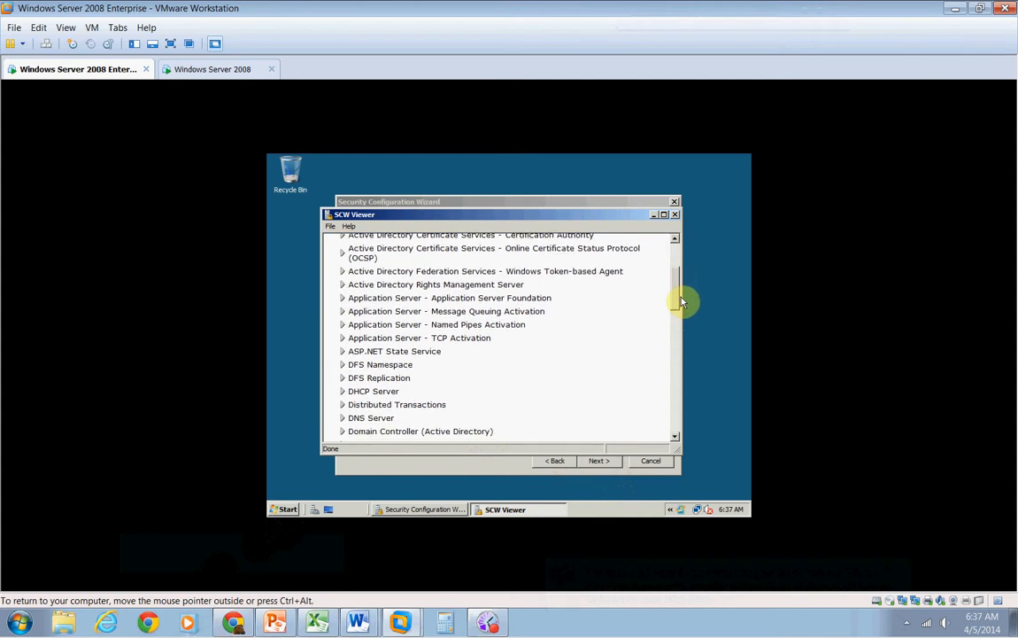
click(381, 421)
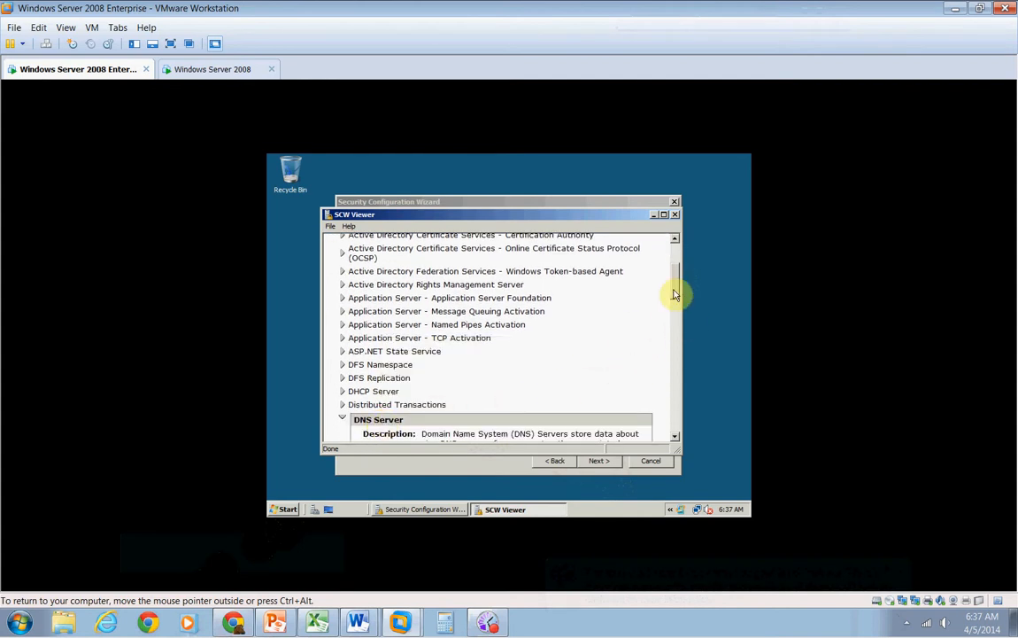
drag(674, 290, 678, 326)
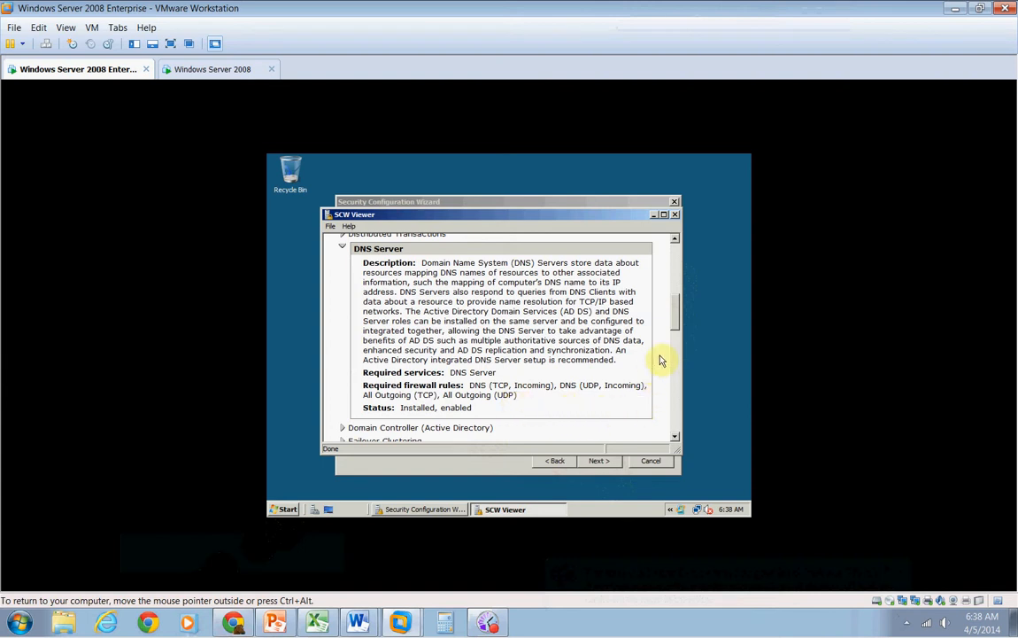
drag(678, 335, 673, 279)
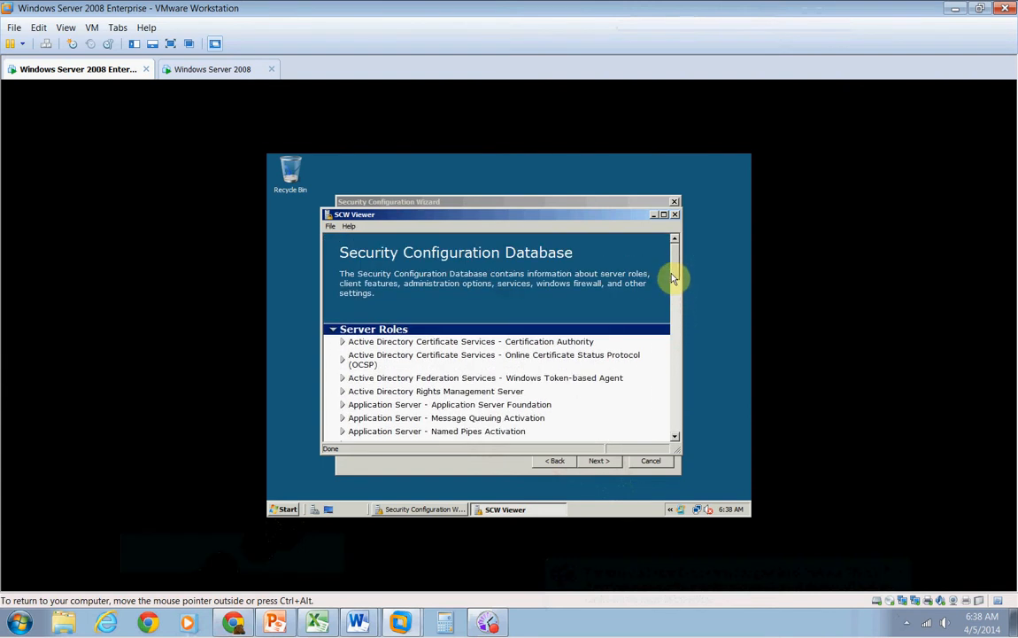
click(370, 329)
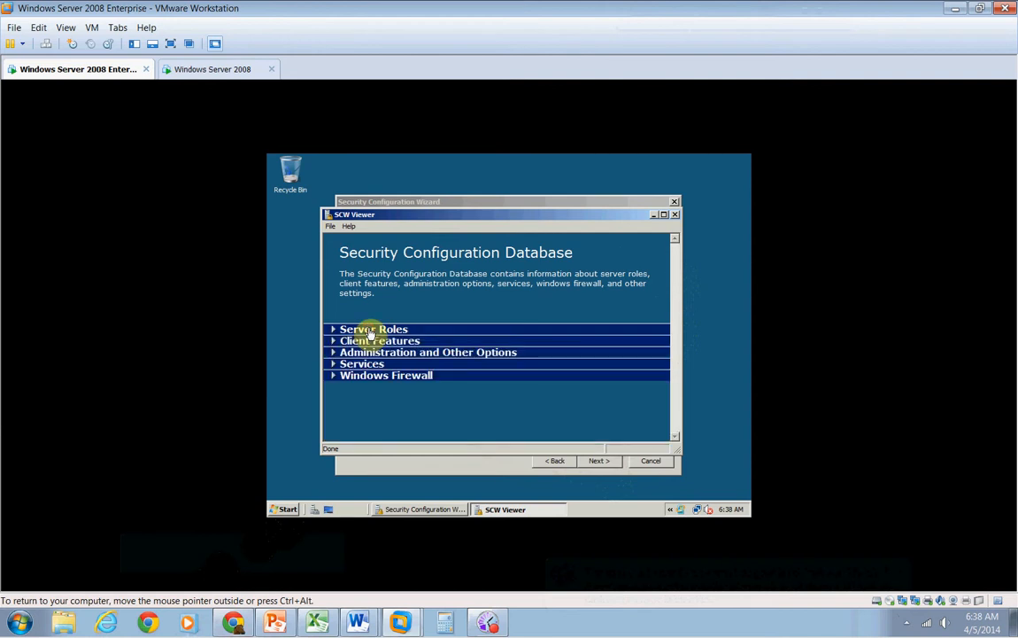
Step: Examine the Client Features section, reading the Network Discovery entry's required services, firewall rules and status, and collapse the section
click(392, 343)
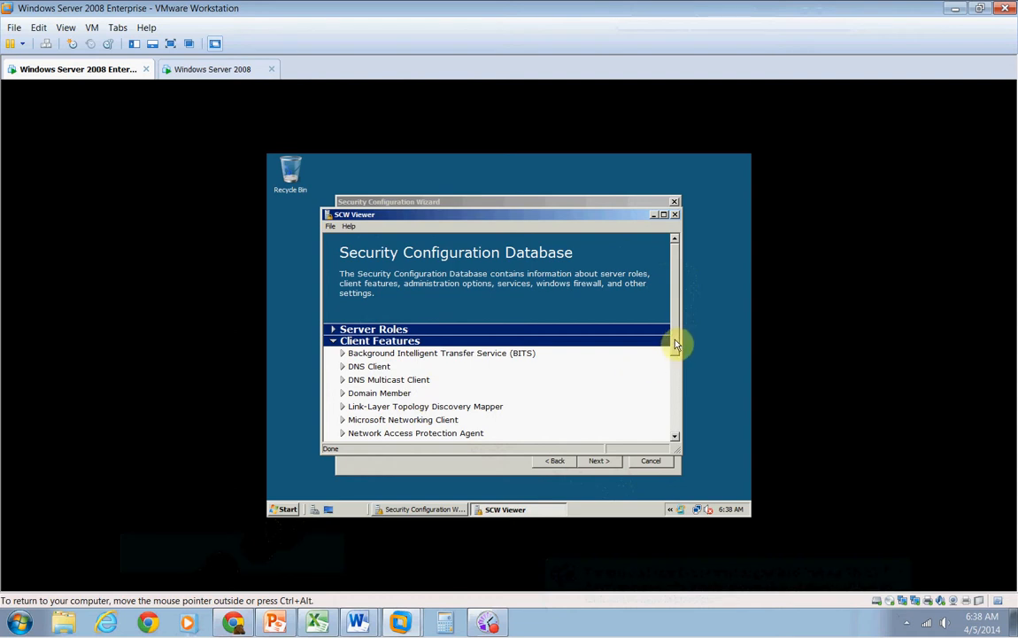
drag(674, 341, 675, 377)
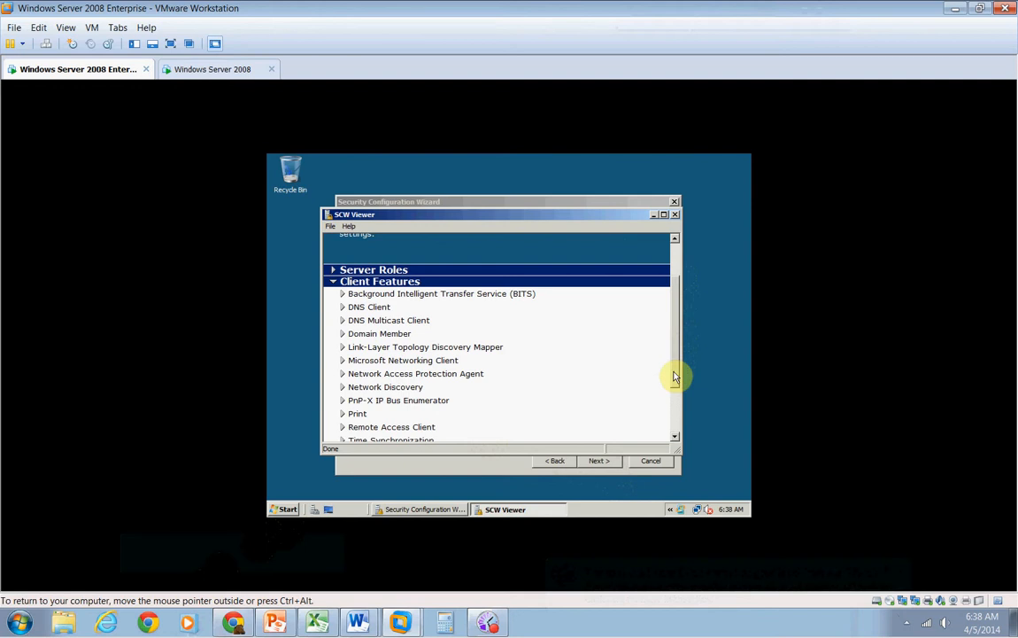
drag(673, 376, 664, 405)
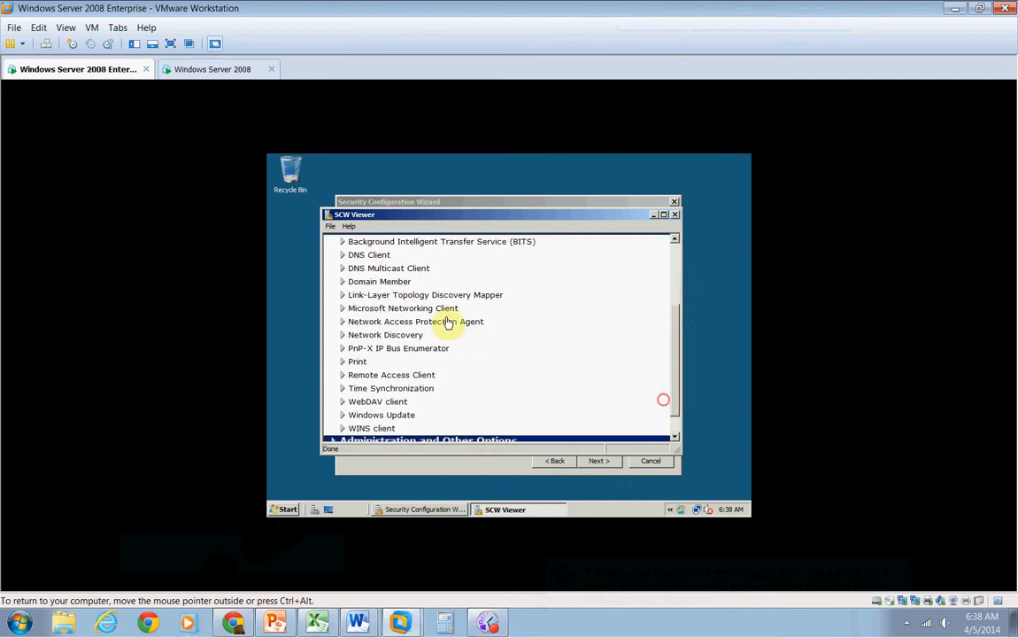
mouse_move(353, 259)
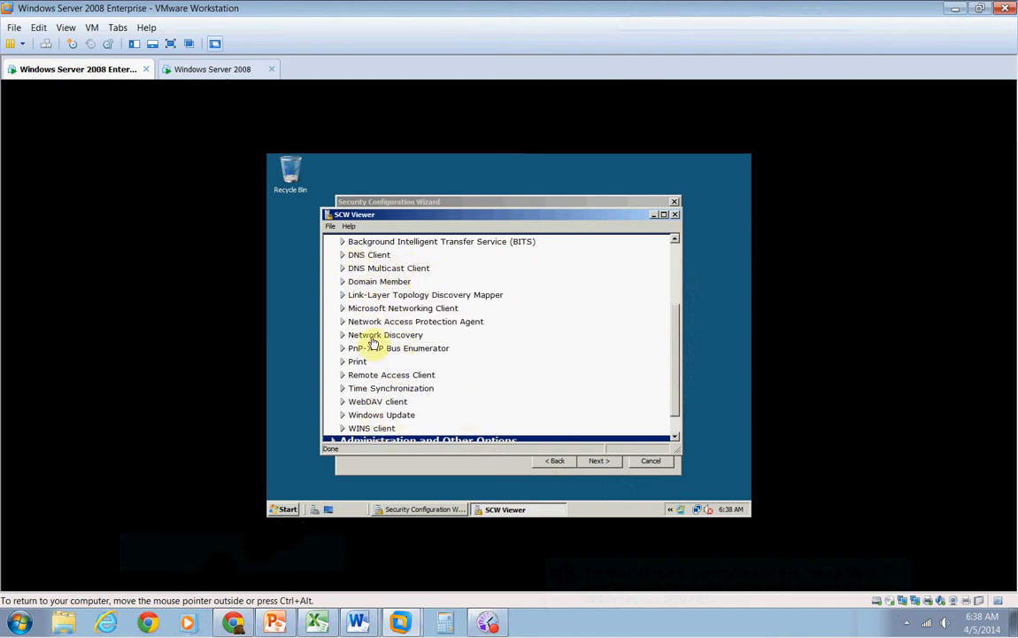
mouse_move(395, 354)
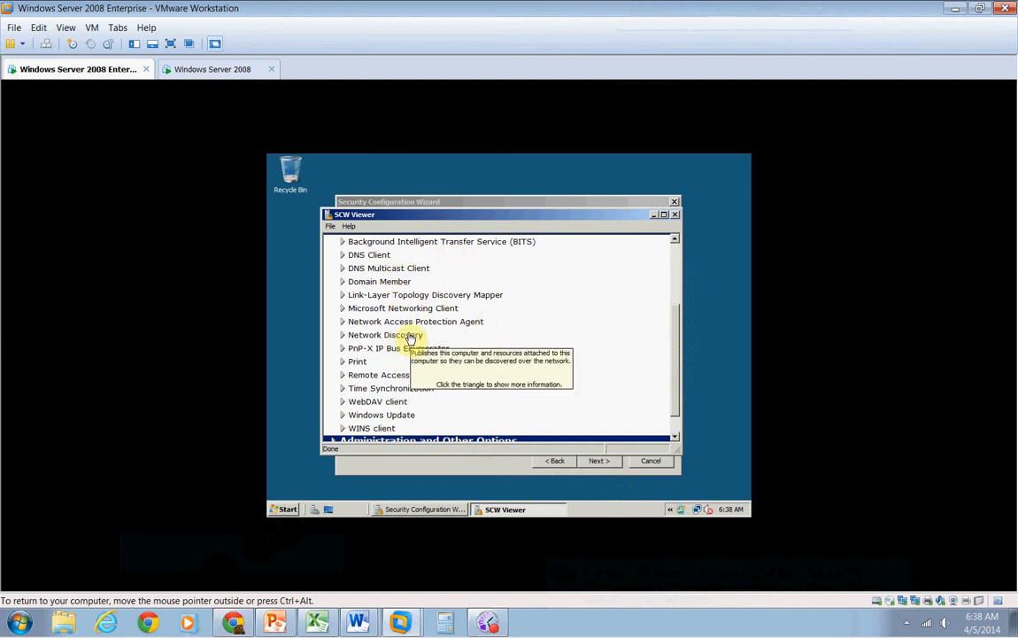
click(411, 339)
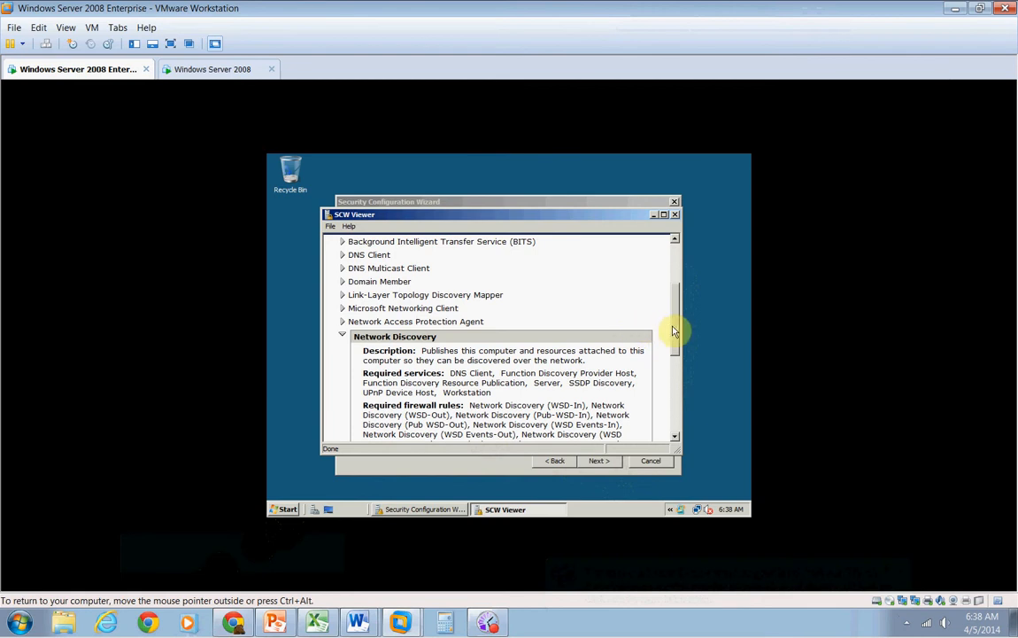
drag(675, 335, 662, 359)
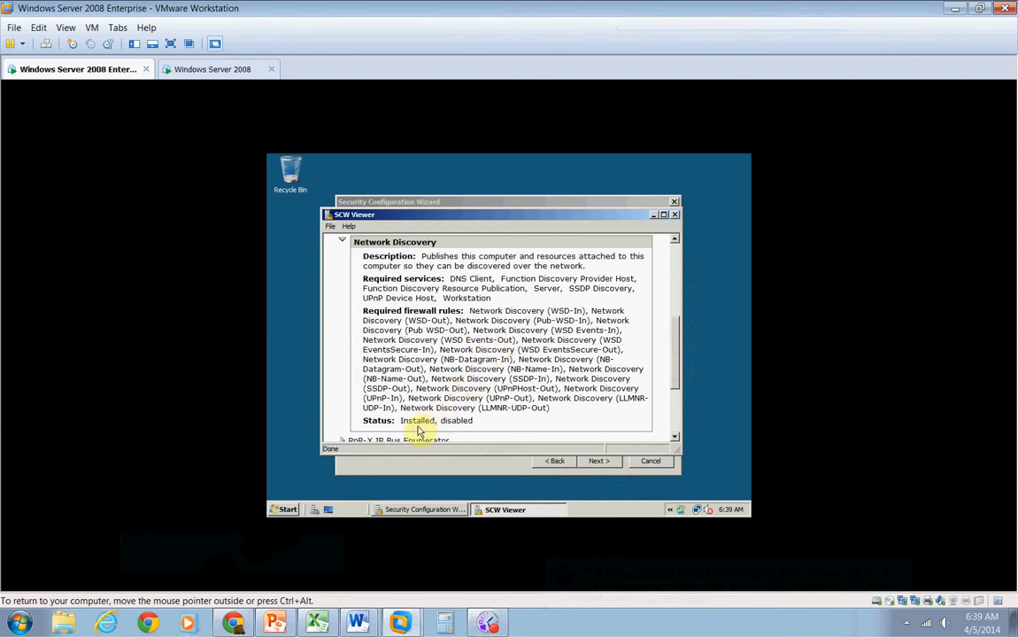
scroll(604, 333, down, 2)
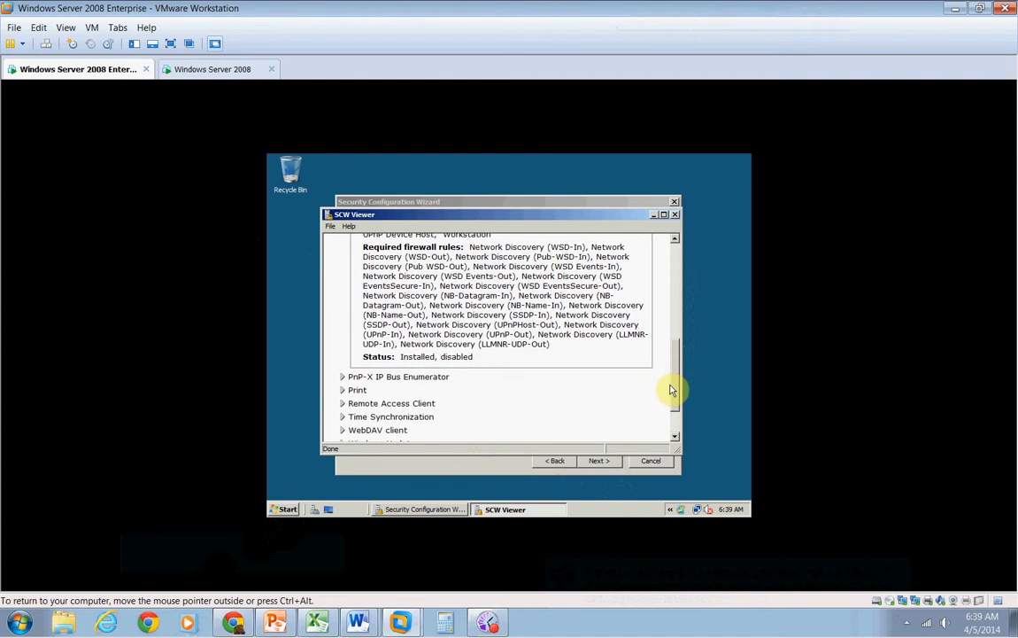
drag(670, 386, 670, 384)
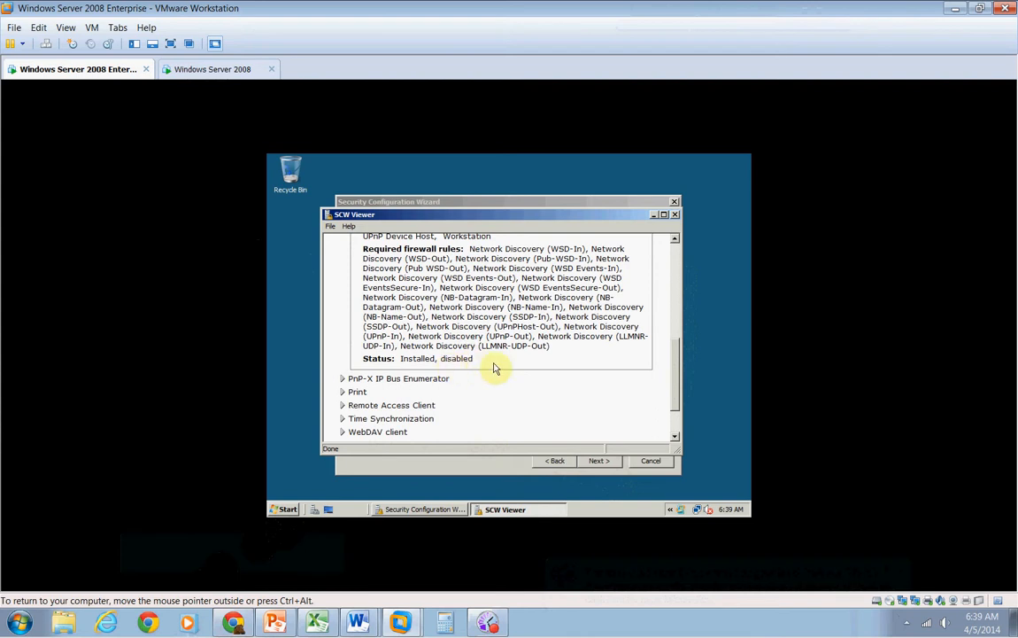
drag(676, 371, 679, 304)
click(337, 268)
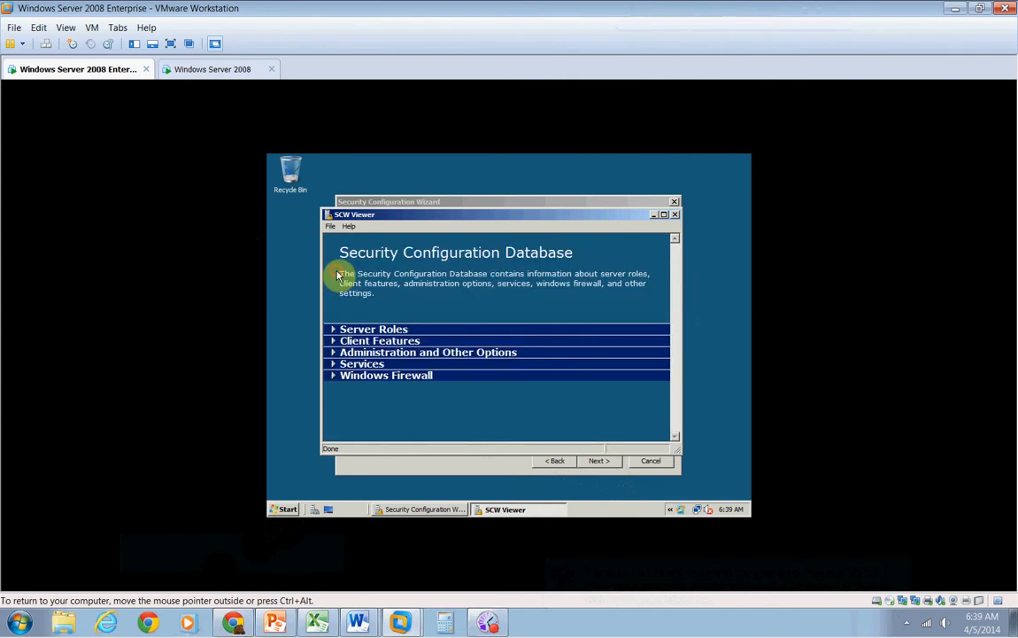
Step: Review the Internet Connection Sharing (ICS) and Key Management Service details under Administration and Other Options, and collapse the section
click(364, 354)
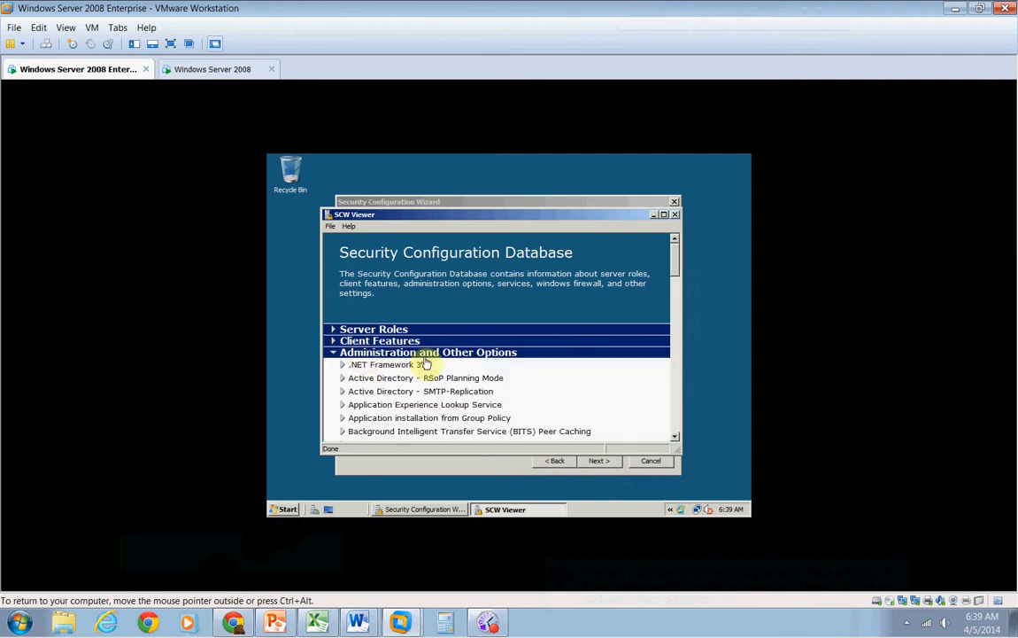
drag(673, 272, 675, 317)
click(422, 276)
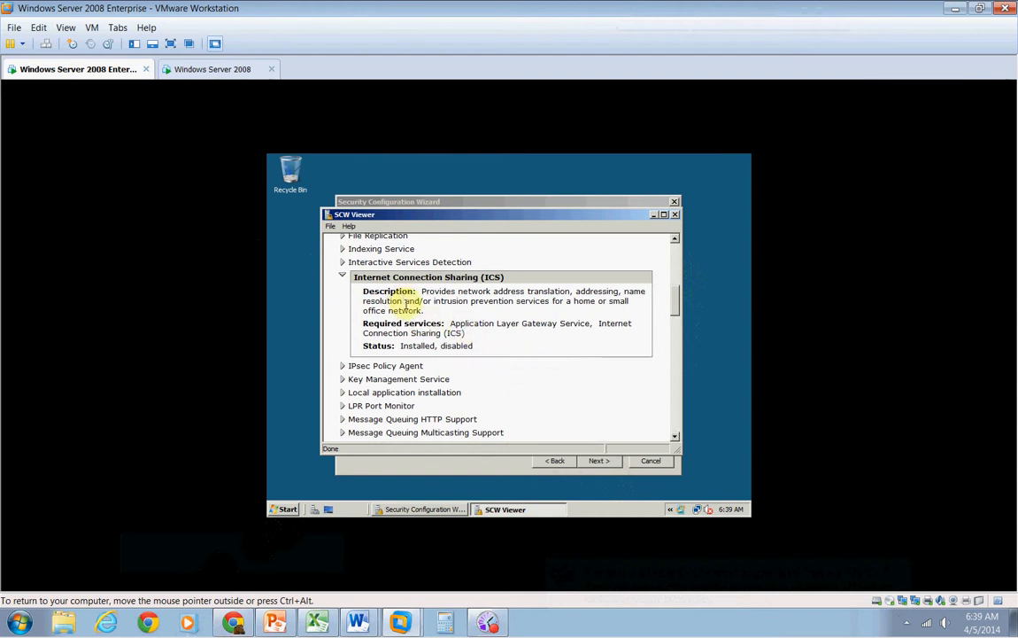
click(588, 386)
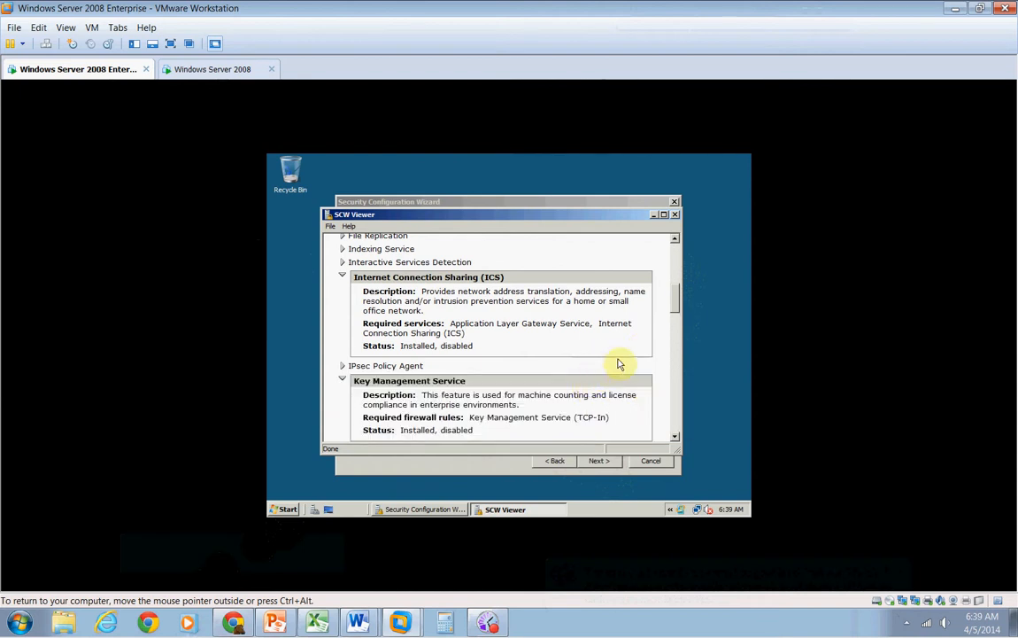
drag(678, 295, 586, 286)
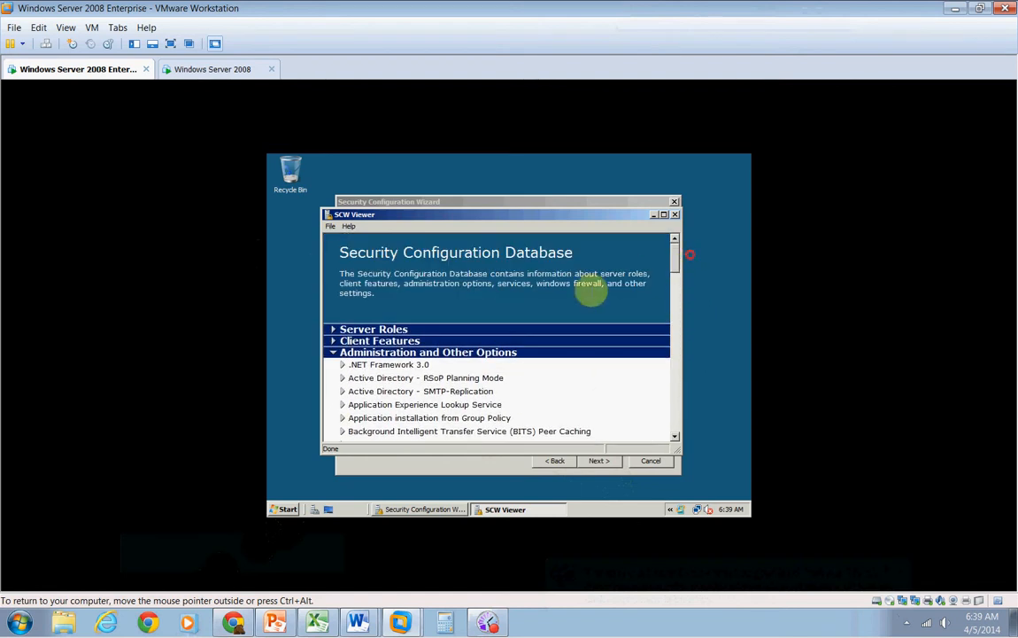
click(334, 352)
Step: Look through the list of services in the database's Services section and collapse it
click(365, 364)
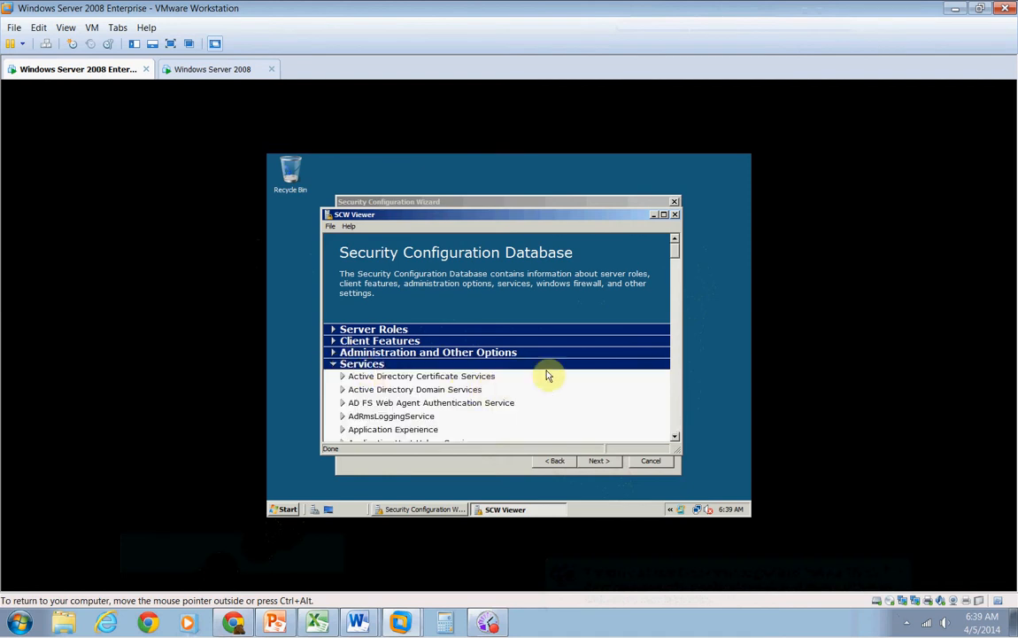
scroll(677, 258, down, 3)
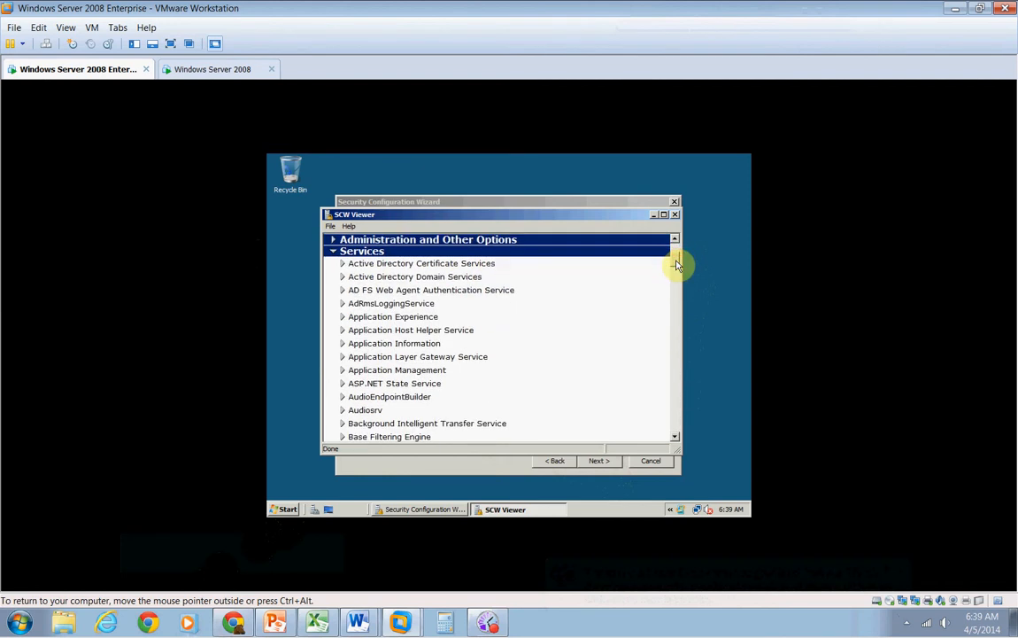
drag(677, 264, 700, 261)
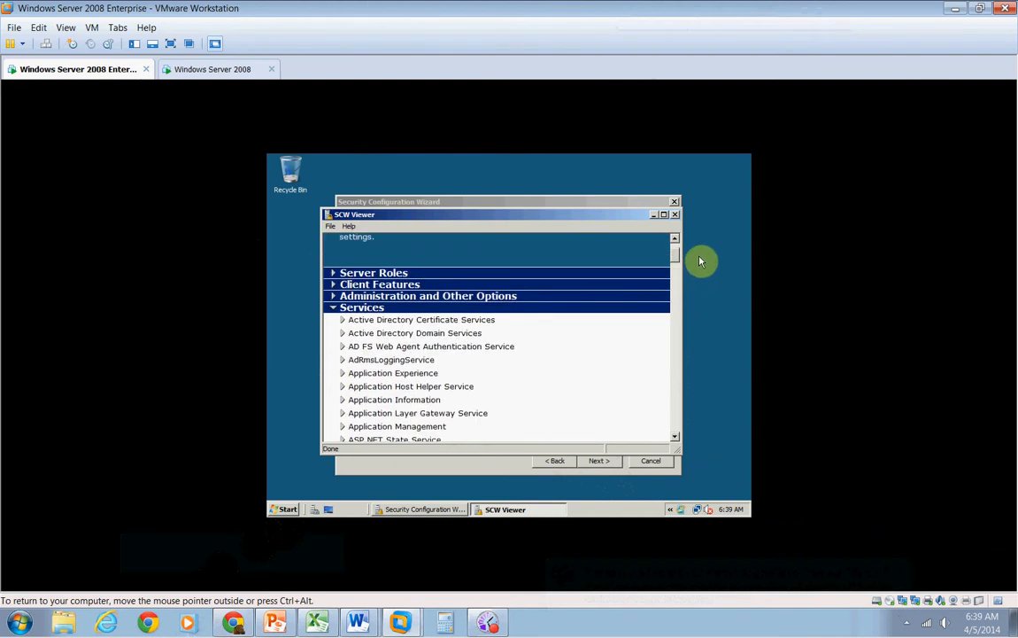
click(334, 307)
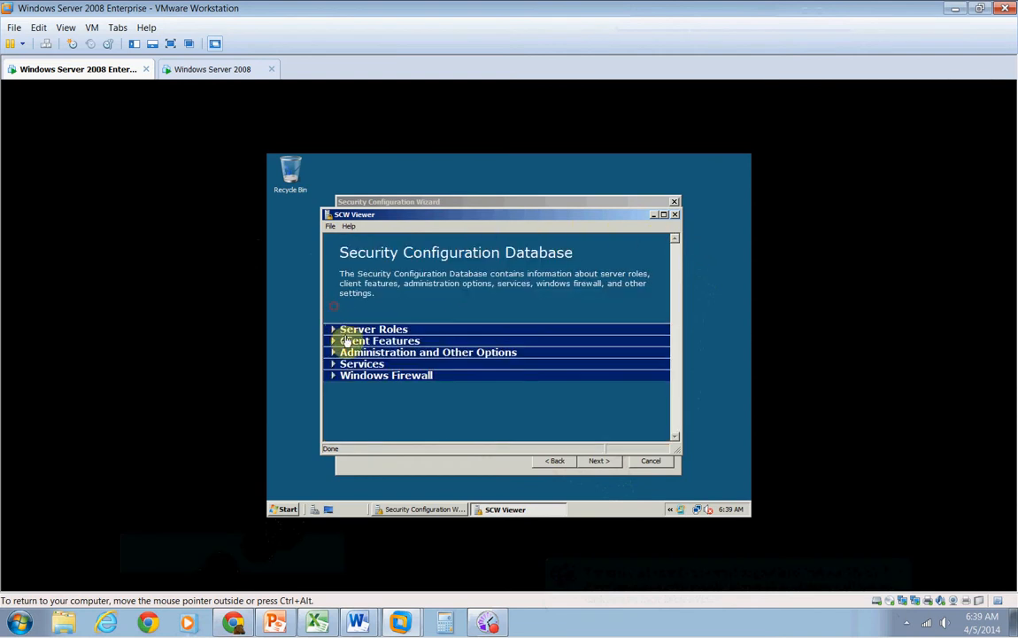
Step: Look through the Firewall Rules list in the database's Windows Firewall section and close the database viewer
click(338, 376)
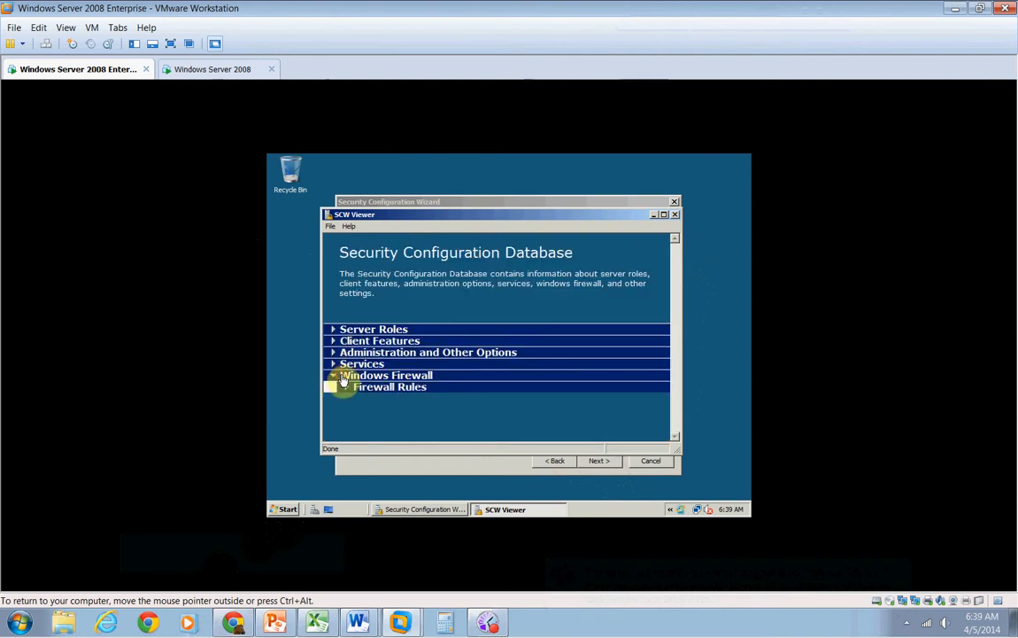
click(387, 388)
scroll(676, 256, down, 3)
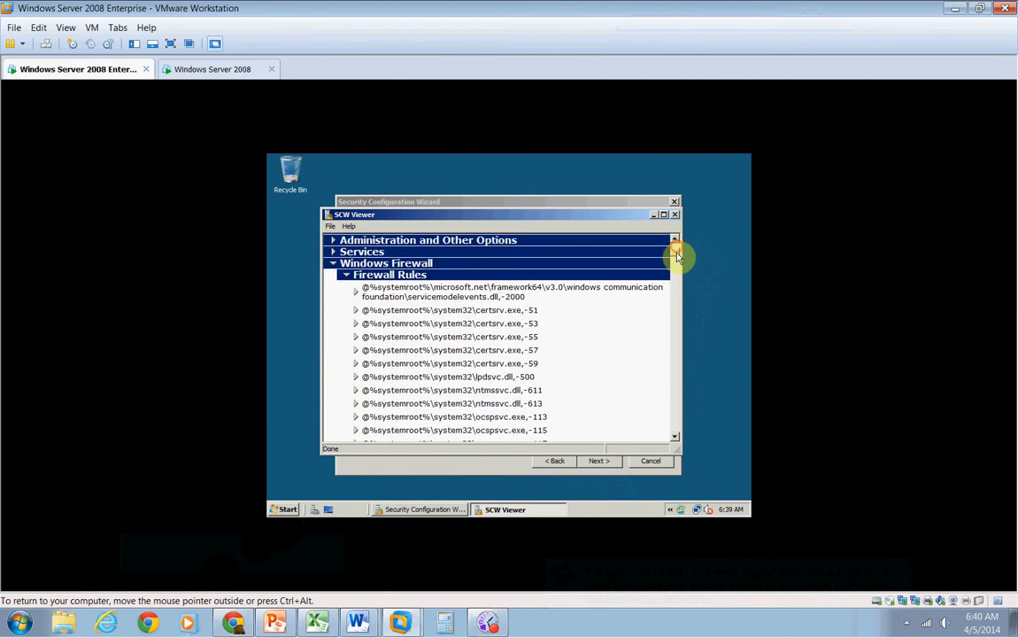
drag(677, 256, 678, 337)
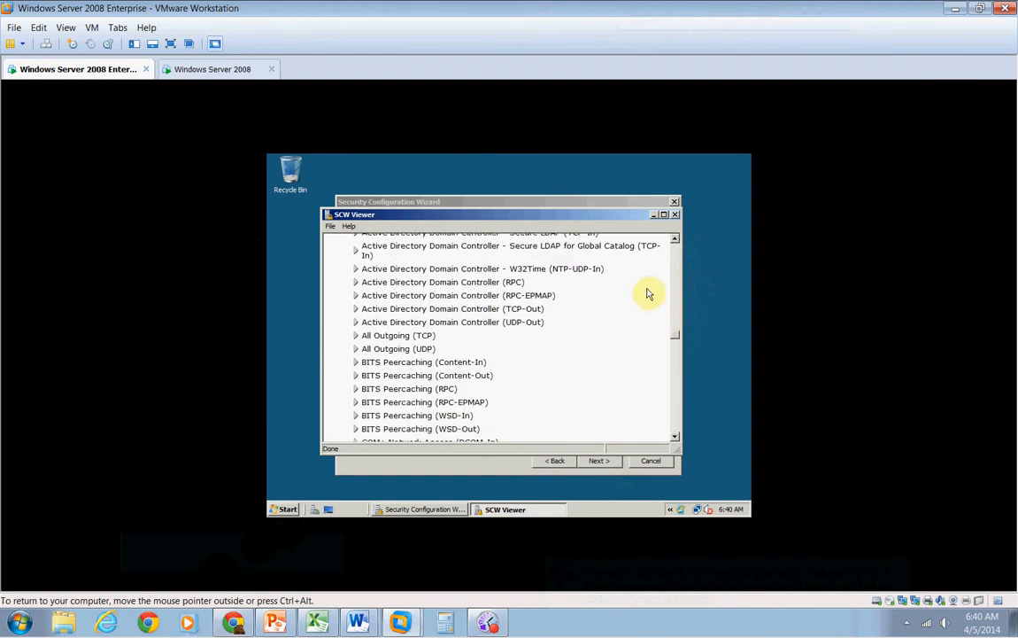
click(677, 215)
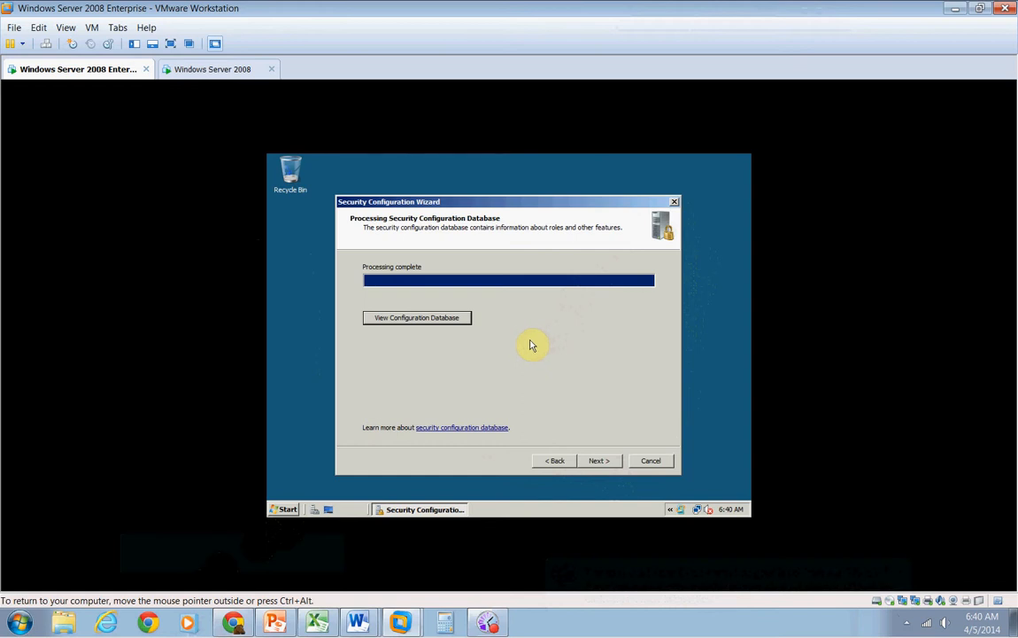
Step: Begin the role-based service configuration, review the installed server roles and accept the preselected ones
click(599, 460)
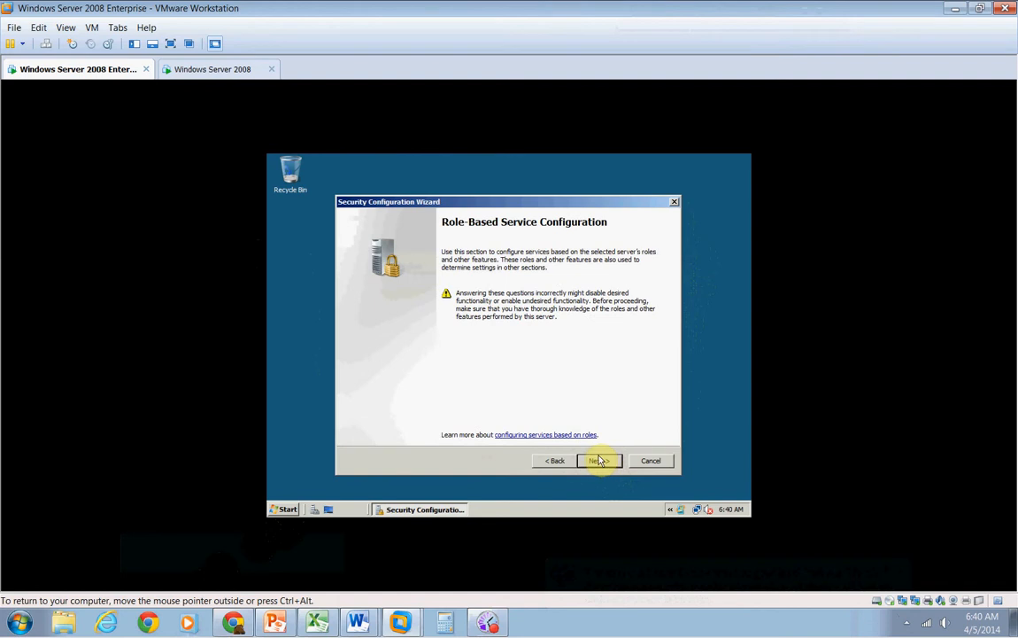
click(599, 460)
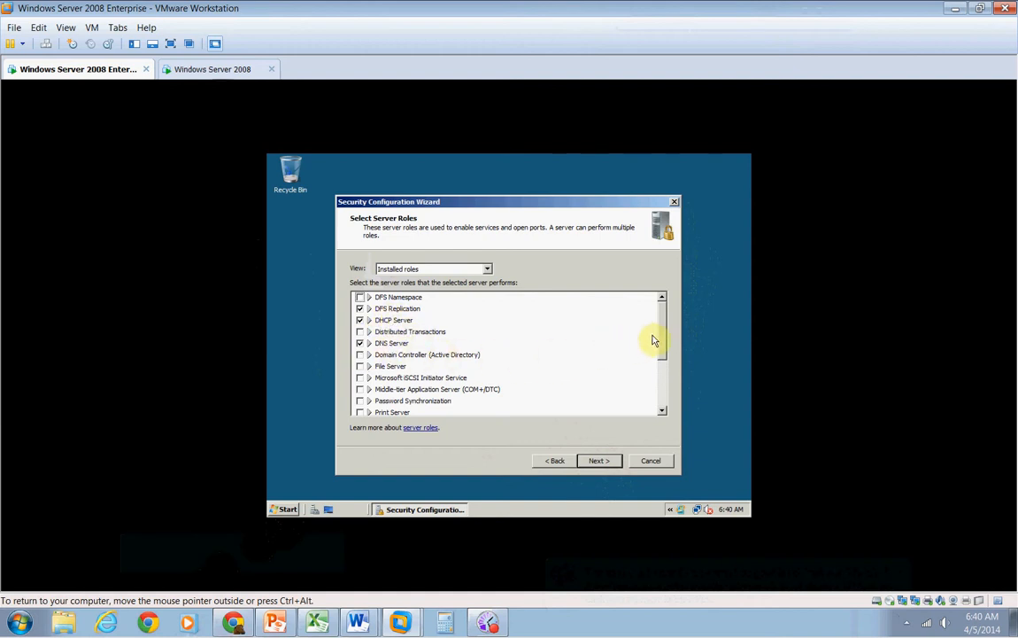
drag(661, 342, 659, 398)
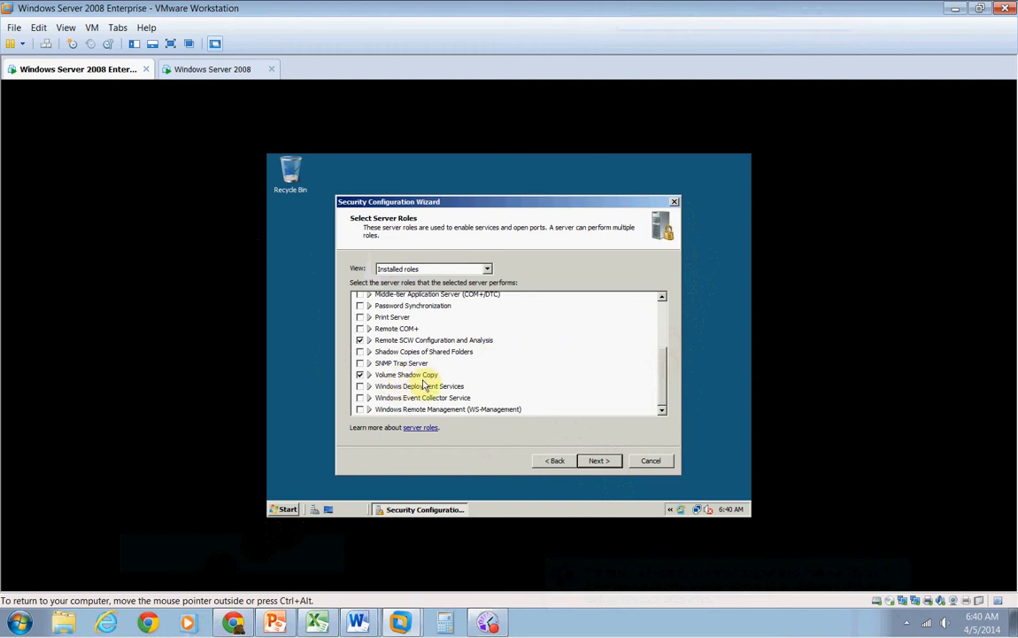
click(596, 464)
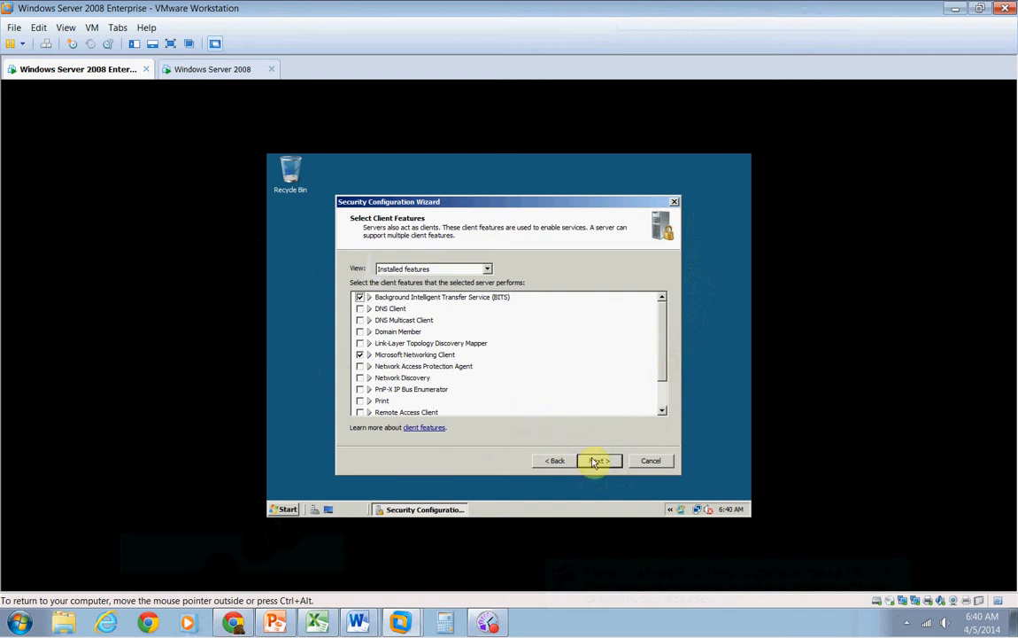
Step: Accept the preselected client features, then review and accept the preselected installed administration and other options
click(596, 462)
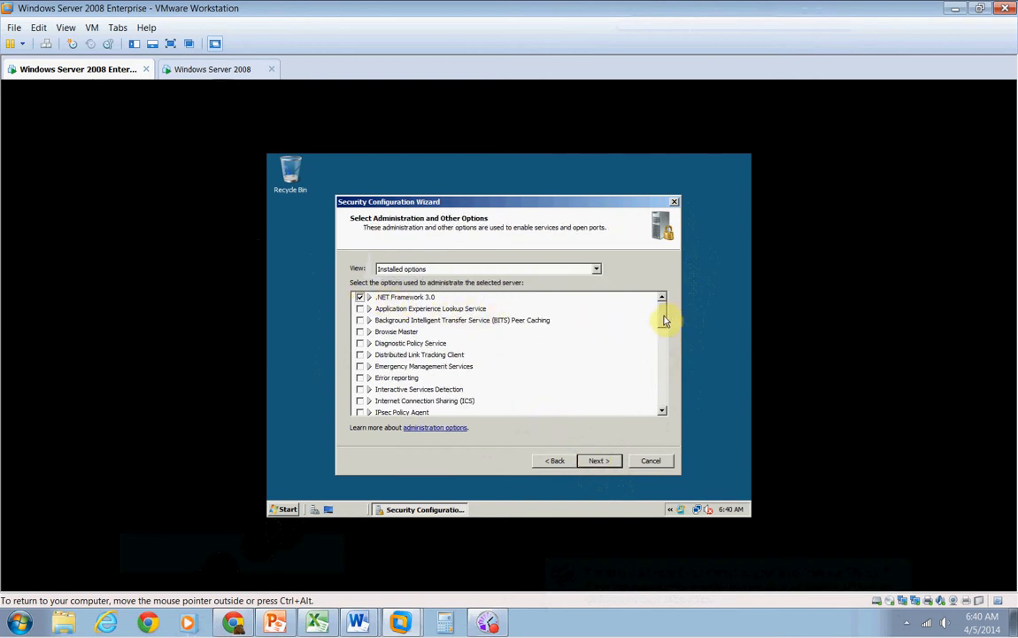
drag(665, 321, 661, 341)
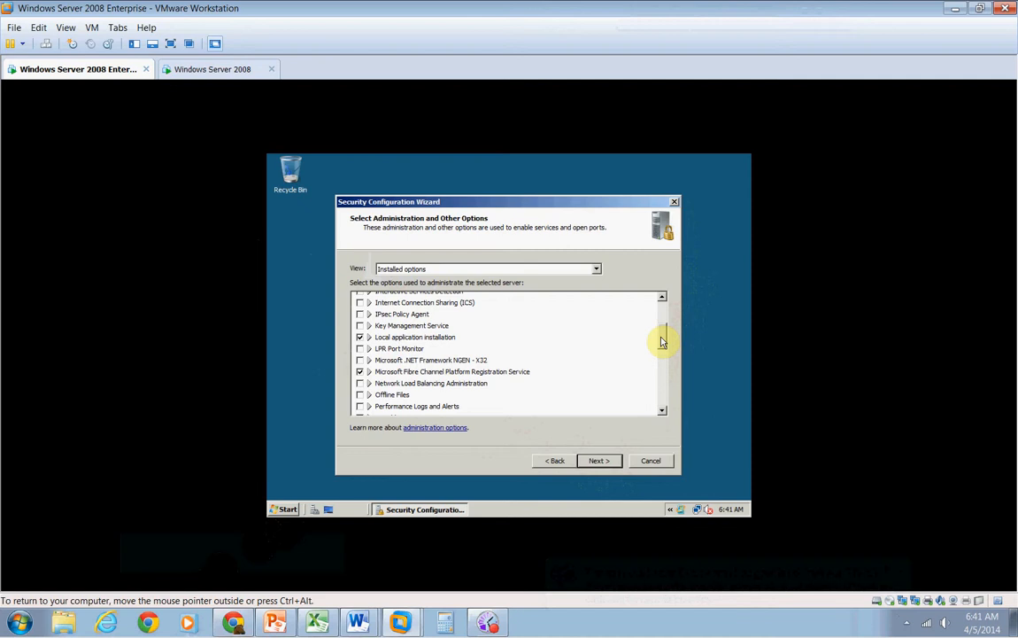
drag(662, 341, 661, 409)
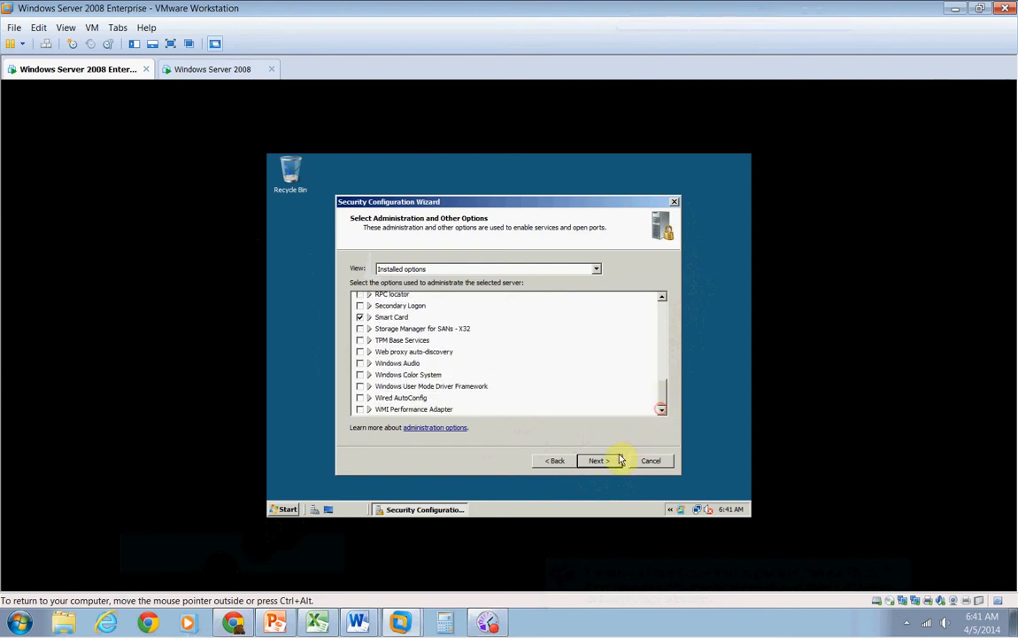
click(600, 462)
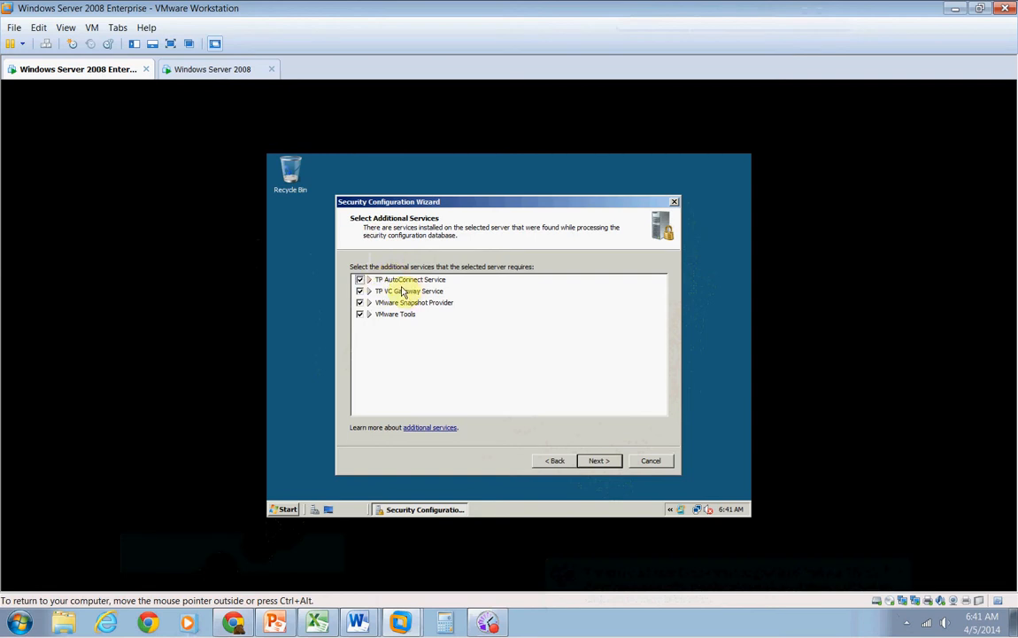
Step: Keep all additional services selected and leave unspecified services at "Do not change the startup mode of the service"
mouse_move(402, 293)
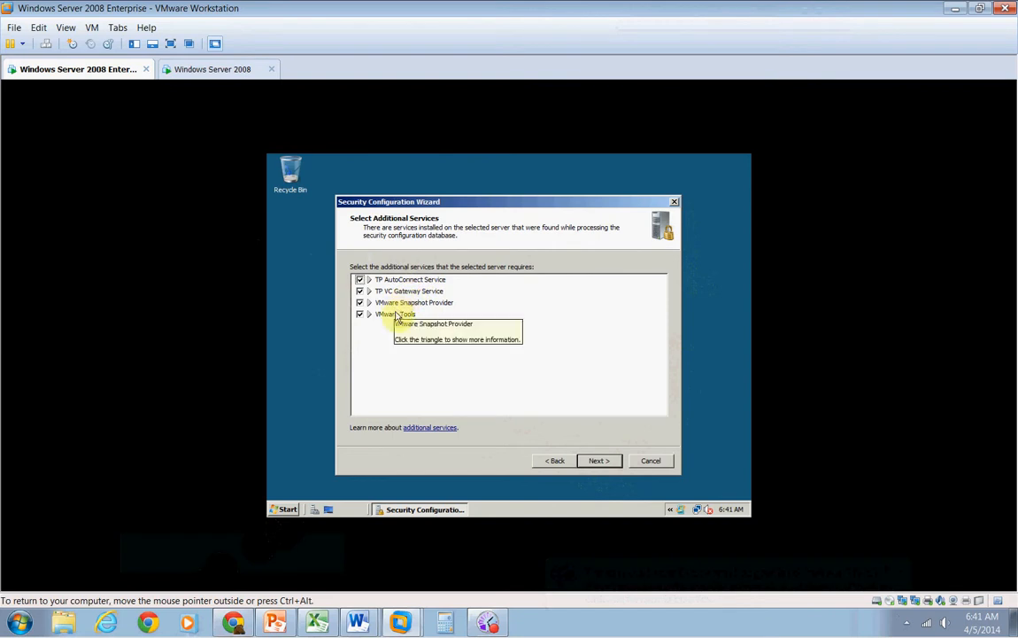
click(598, 462)
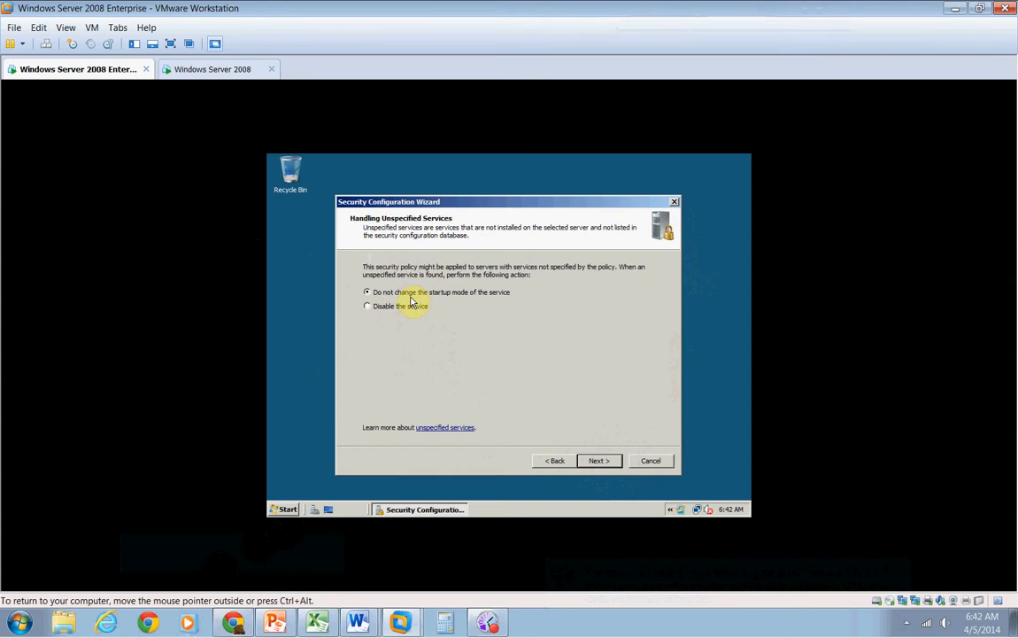
click(600, 462)
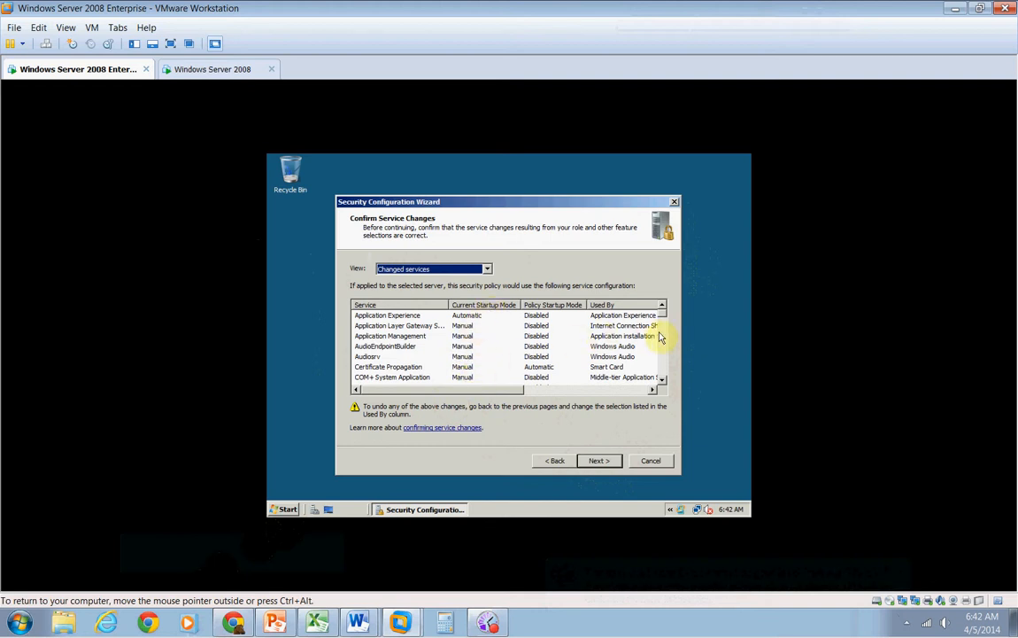
Step: Review the changed services with their current and policy startup modes and confirm the service changes
scroll(668, 321, down, 2)
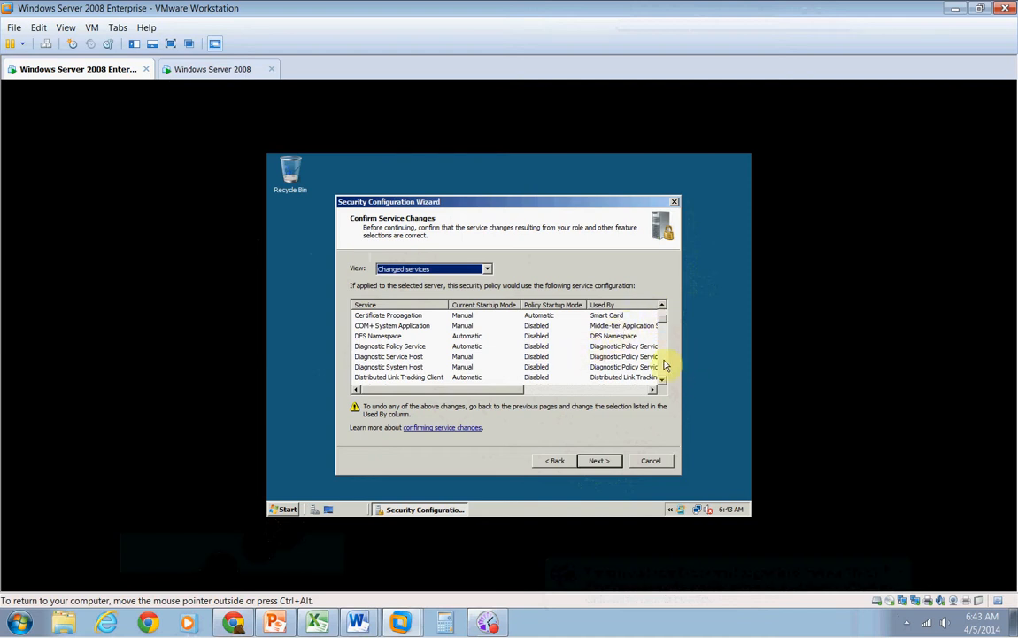
click(665, 312)
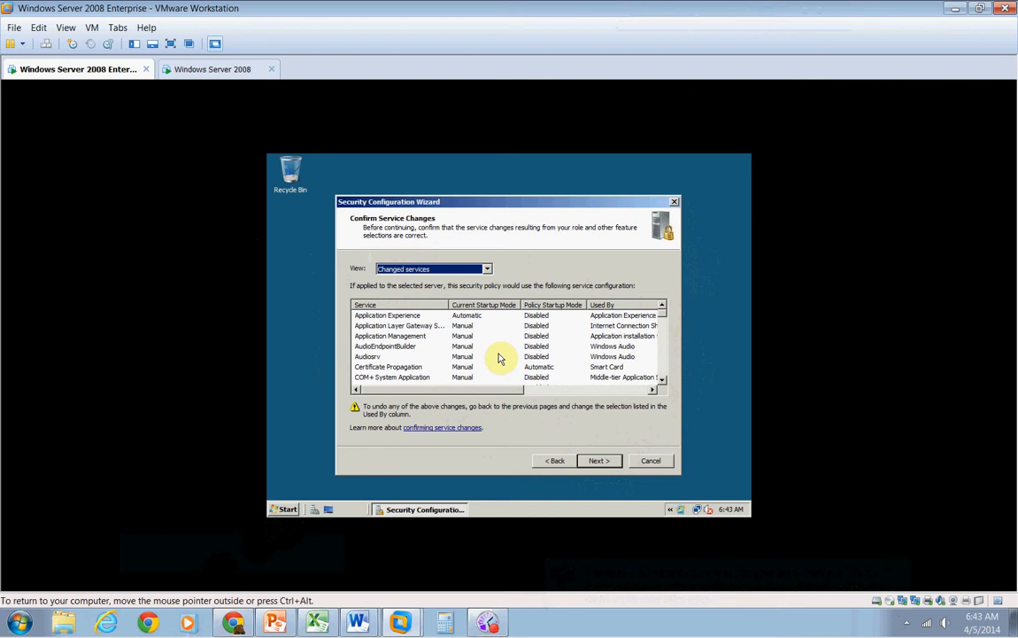
click(598, 462)
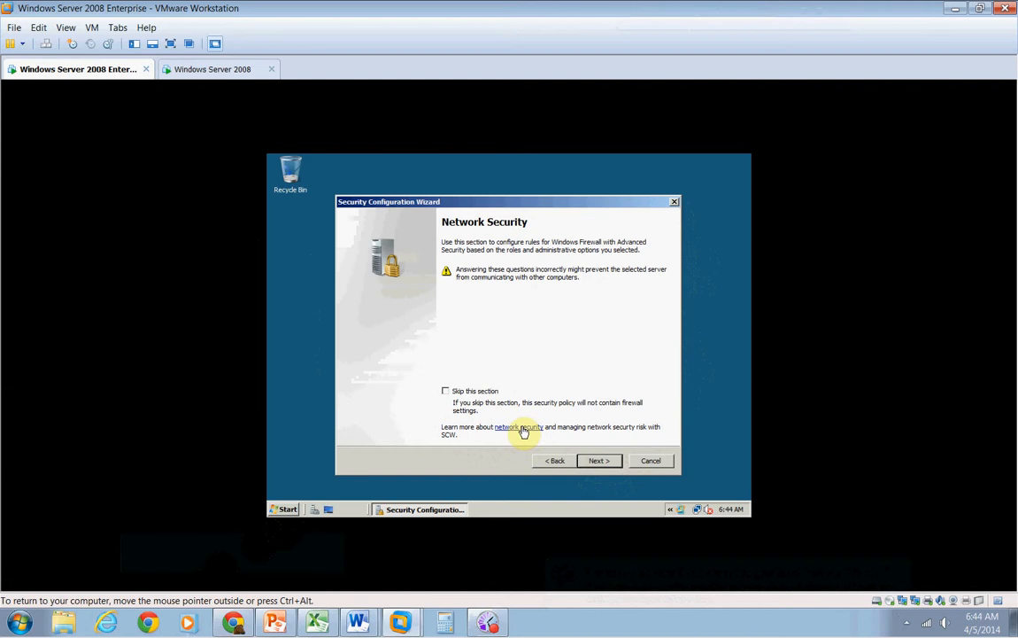
Step: Enter the Network Security section without skipping it and look through the full list of firewall rules
click(608, 464)
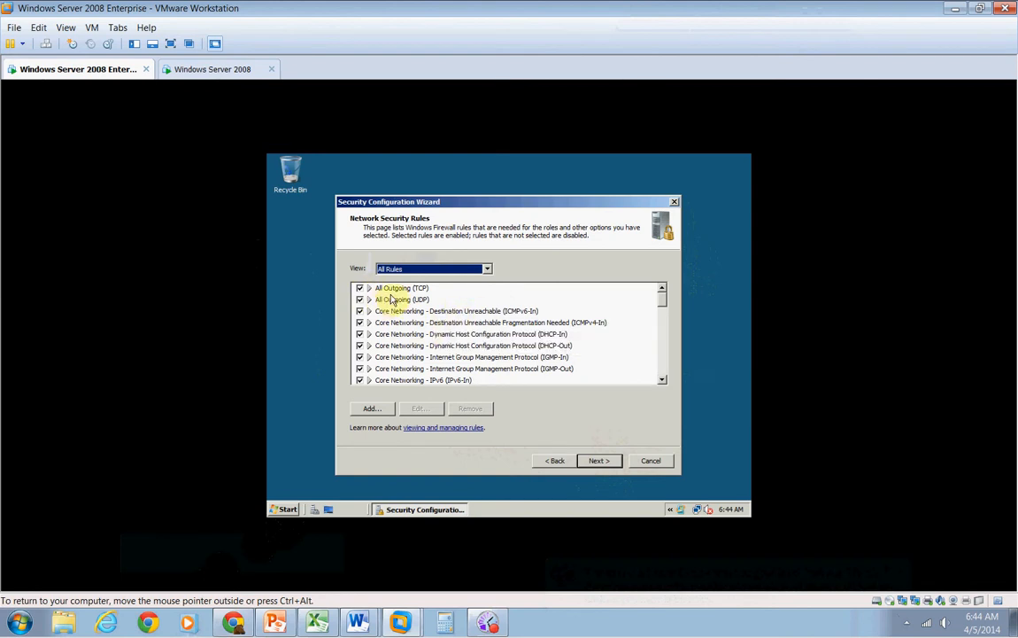
key(Down)
key(Up)
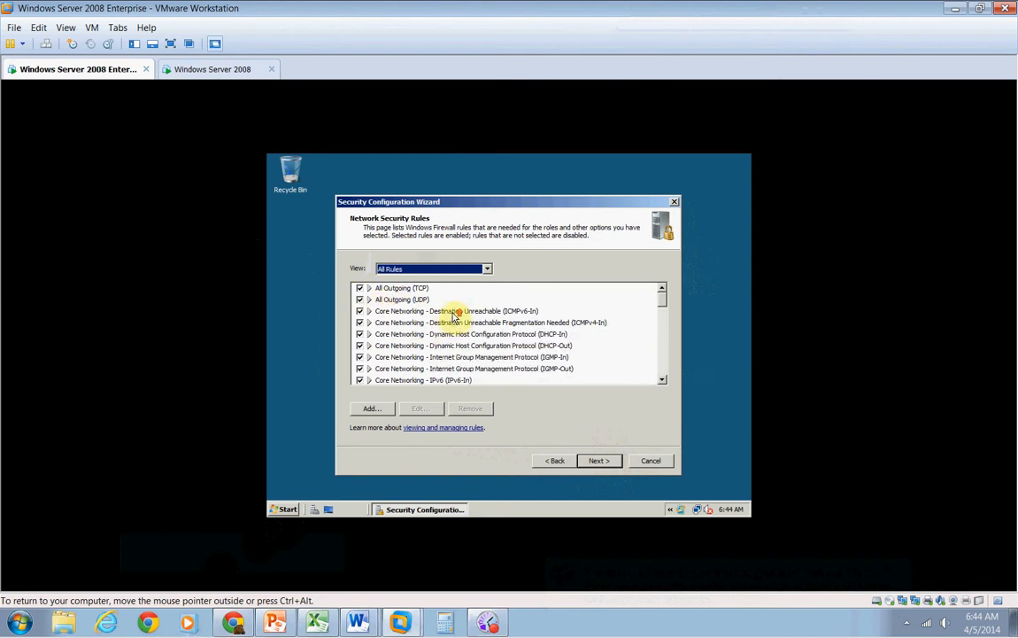
key(Down)
key(Up)
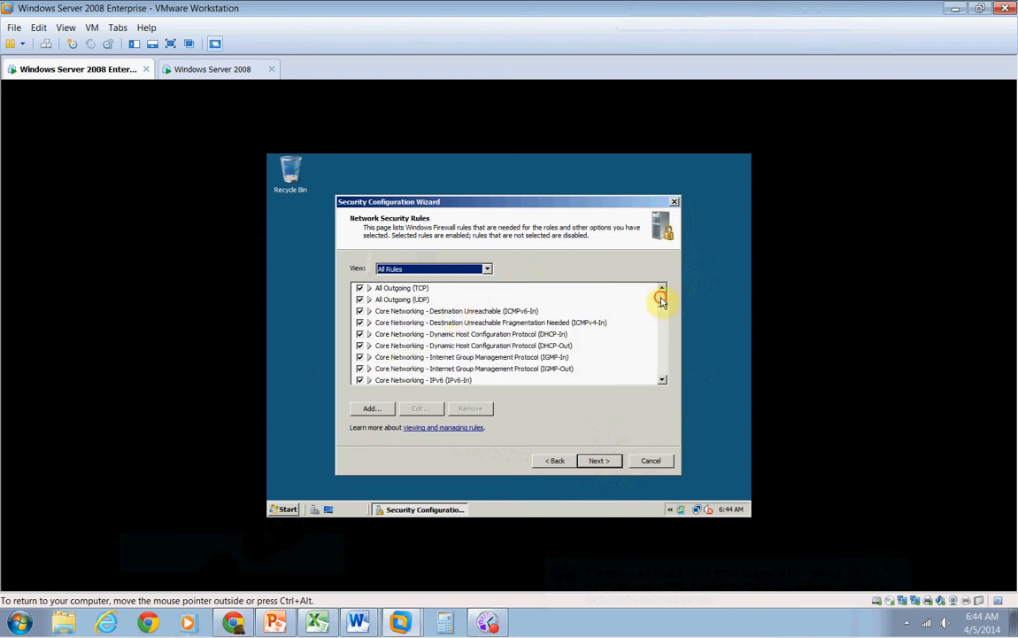
scroll(658, 308, down, 3)
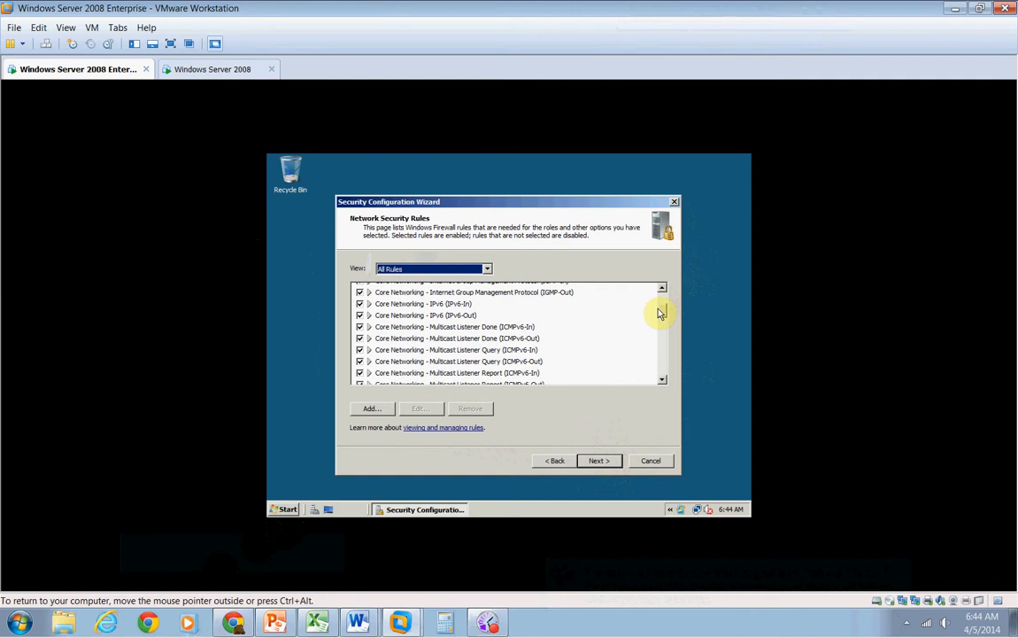
scroll(659, 312, down, 3)
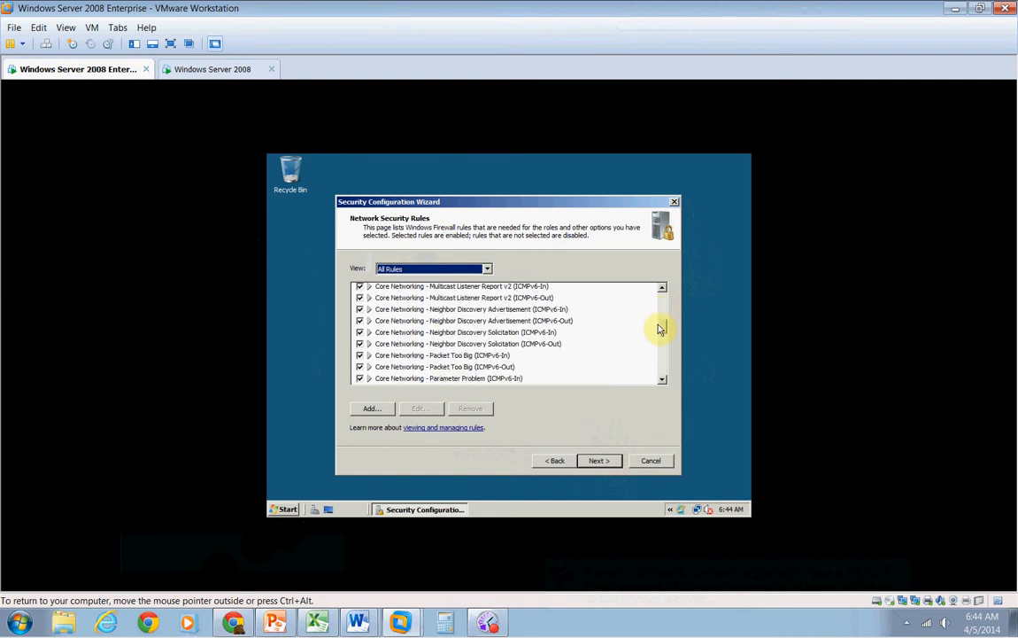
scroll(659, 337, down, 8)
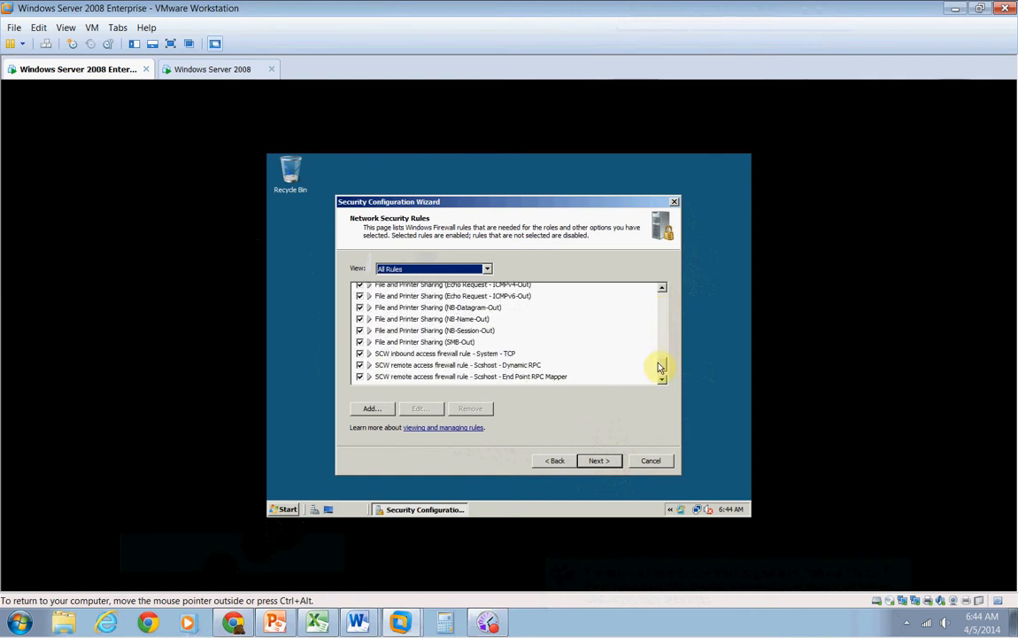
scroll(659, 369, down, 1)
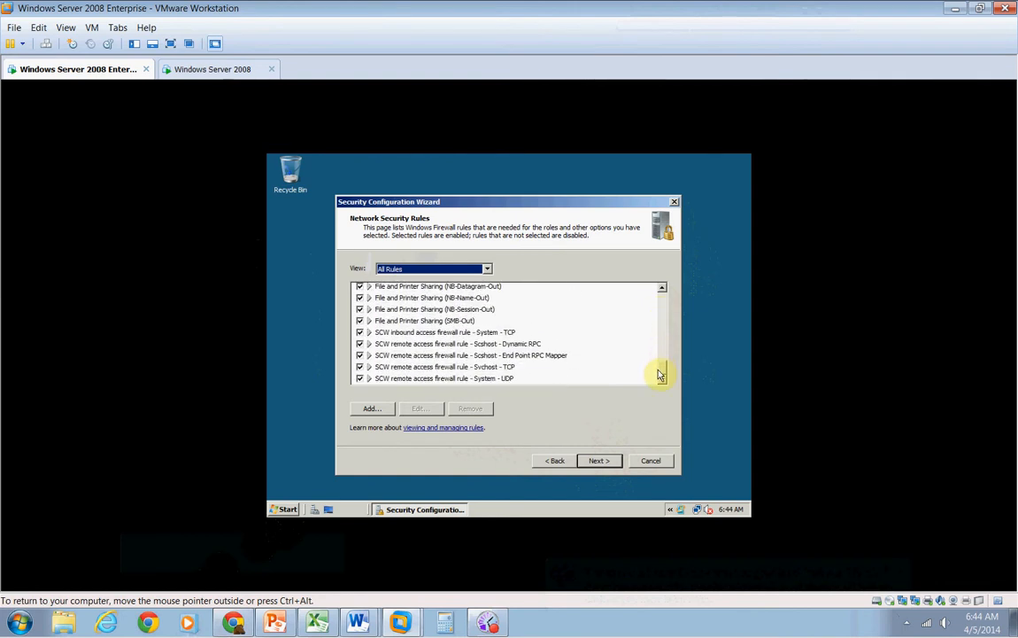
Step: Keep the All Rules view and the File and Printer Sharing (NB-Name-Out) rule enabled, and accept the network security rules
click(487, 270)
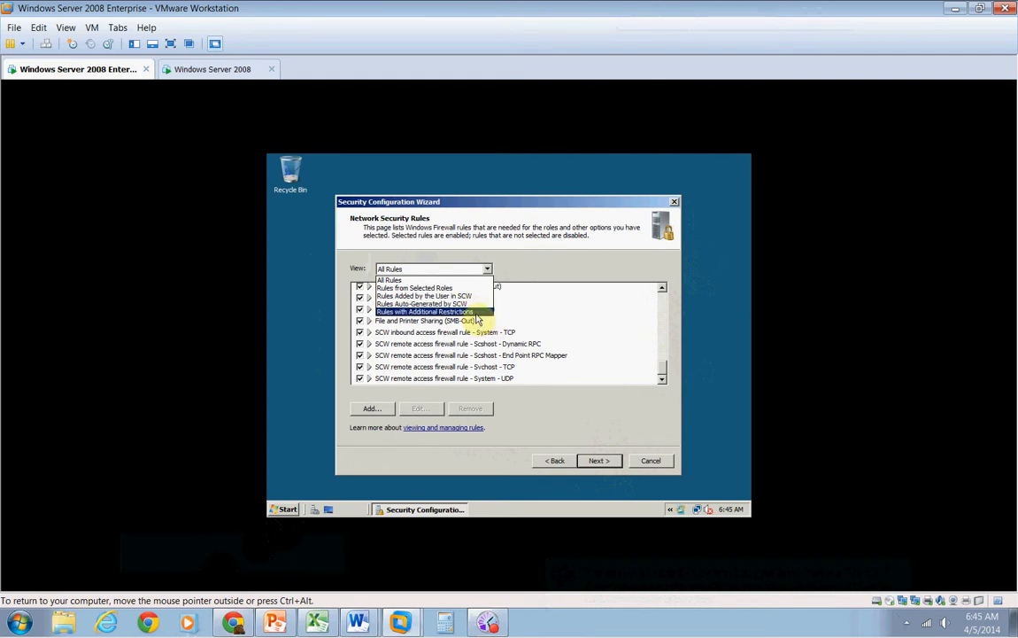
click(558, 322)
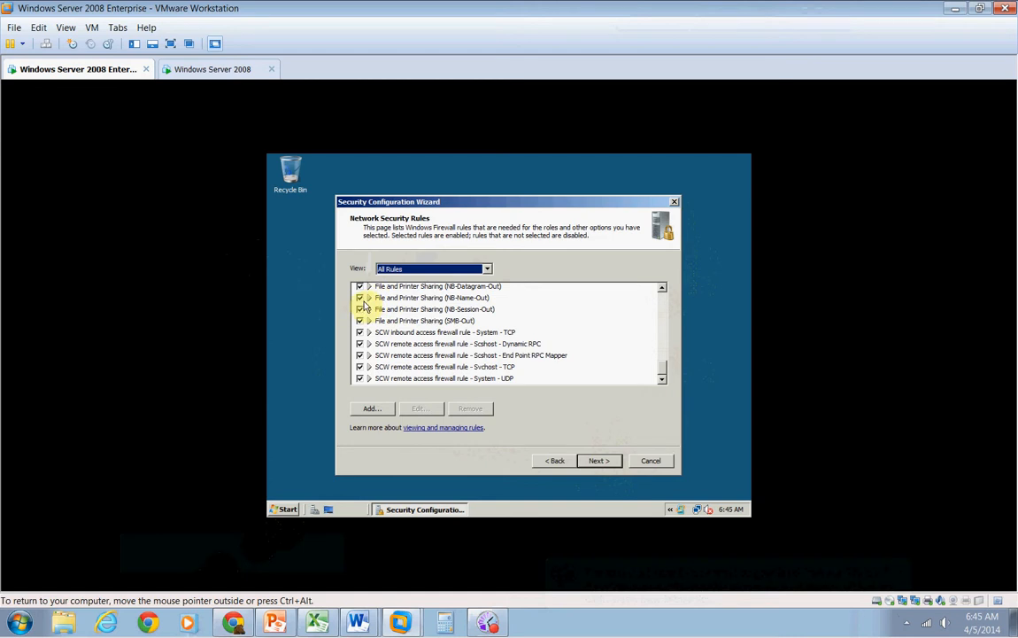
click(387, 301)
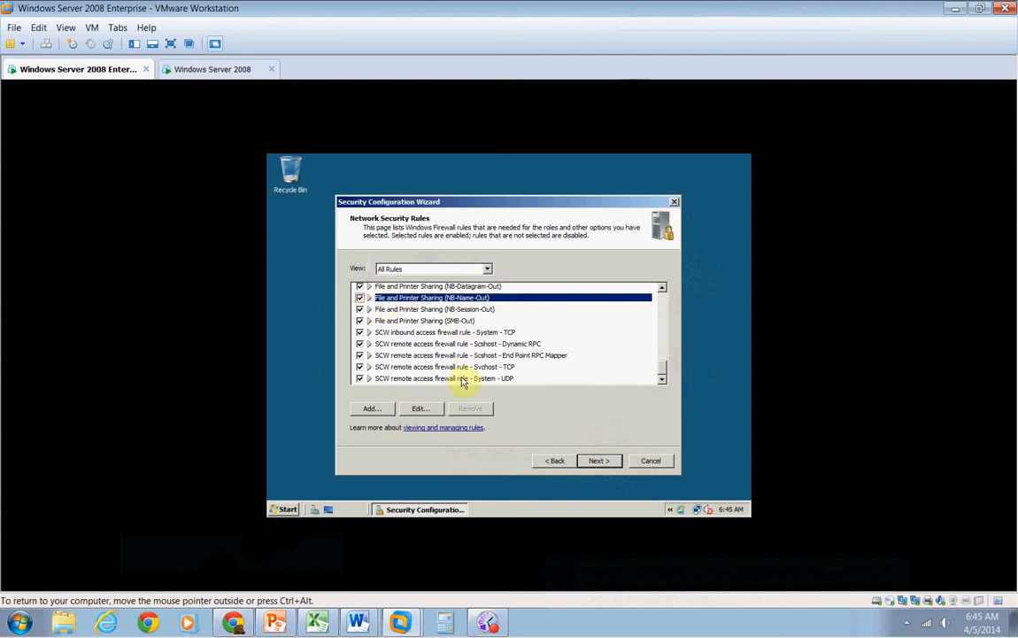
click(359, 298)
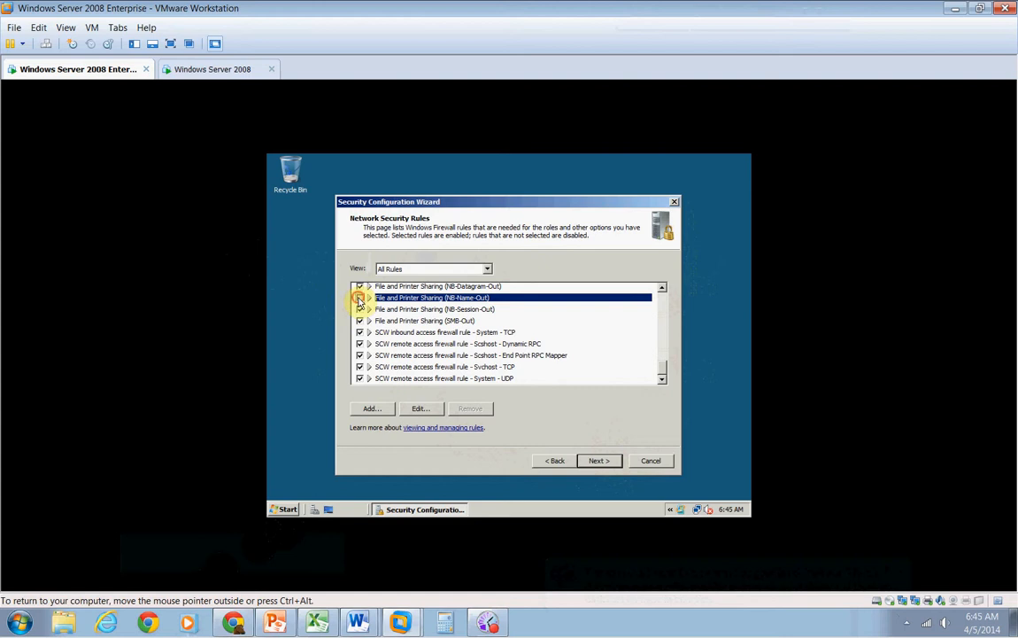
click(360, 299)
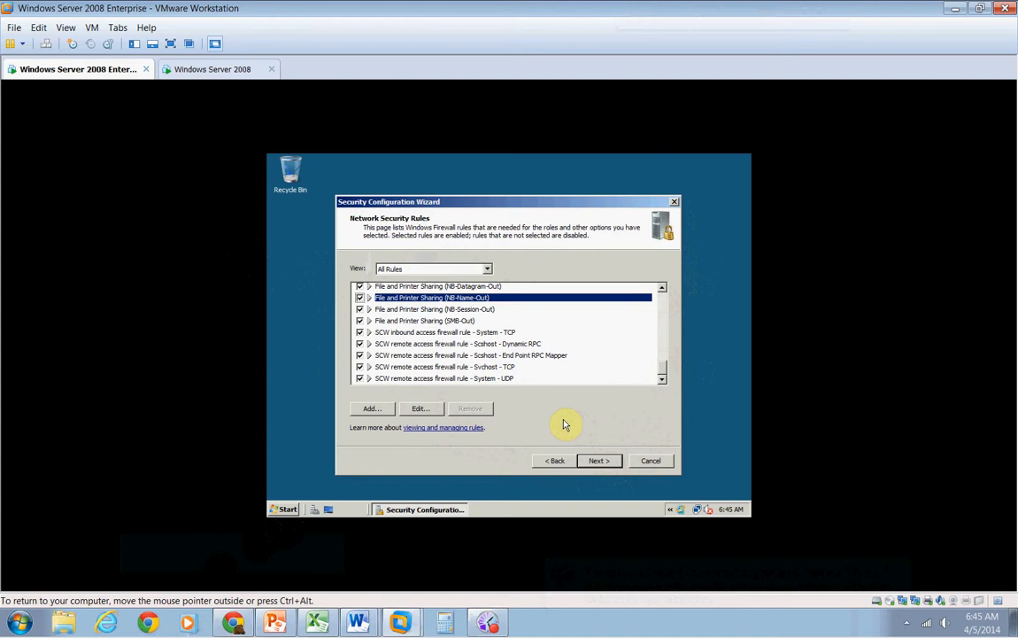
click(599, 461)
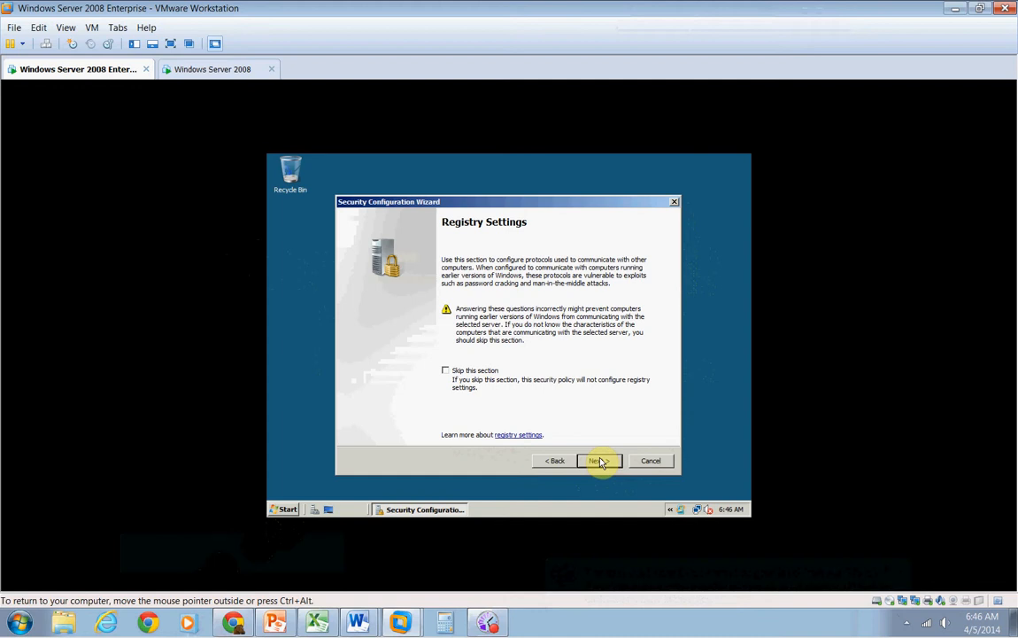
Step: Accept the registry settings with both SMB signature attributes selected, no outbound authentication methods, and both inbound authentication options selected
click(599, 460)
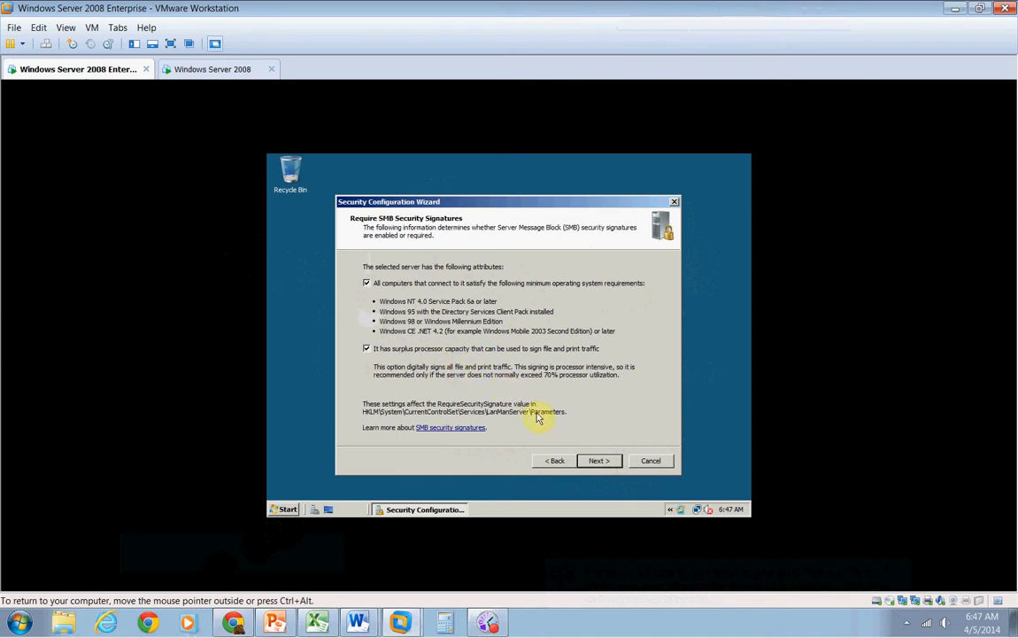
click(597, 461)
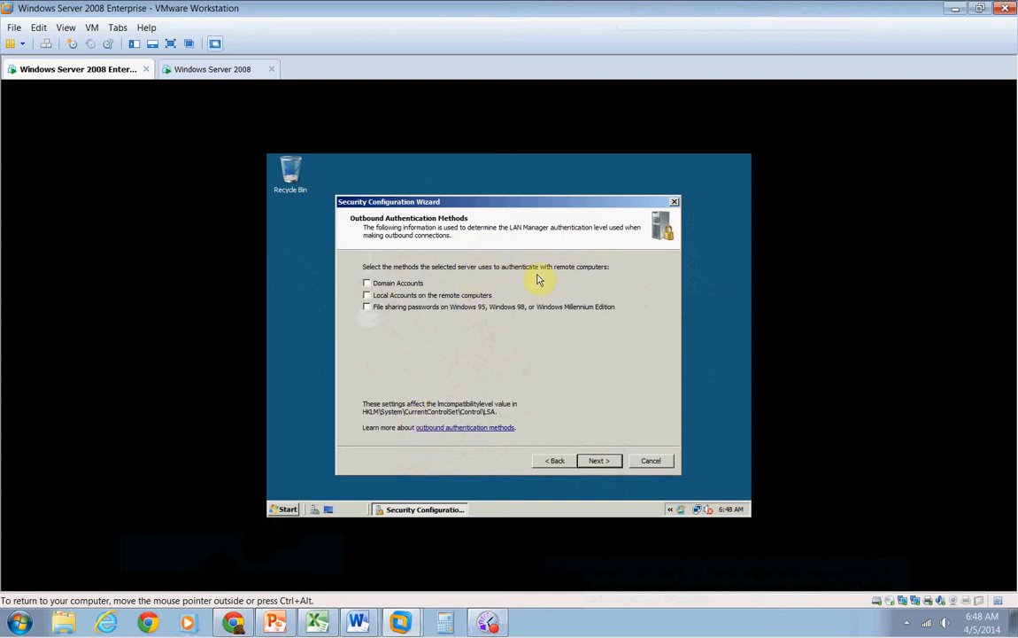
click(602, 462)
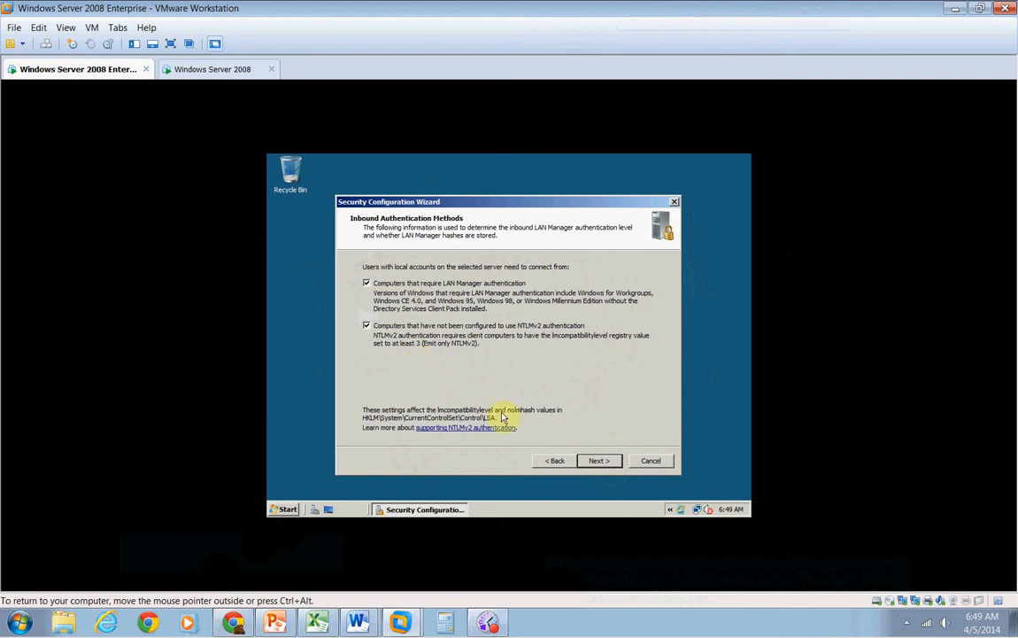
click(606, 461)
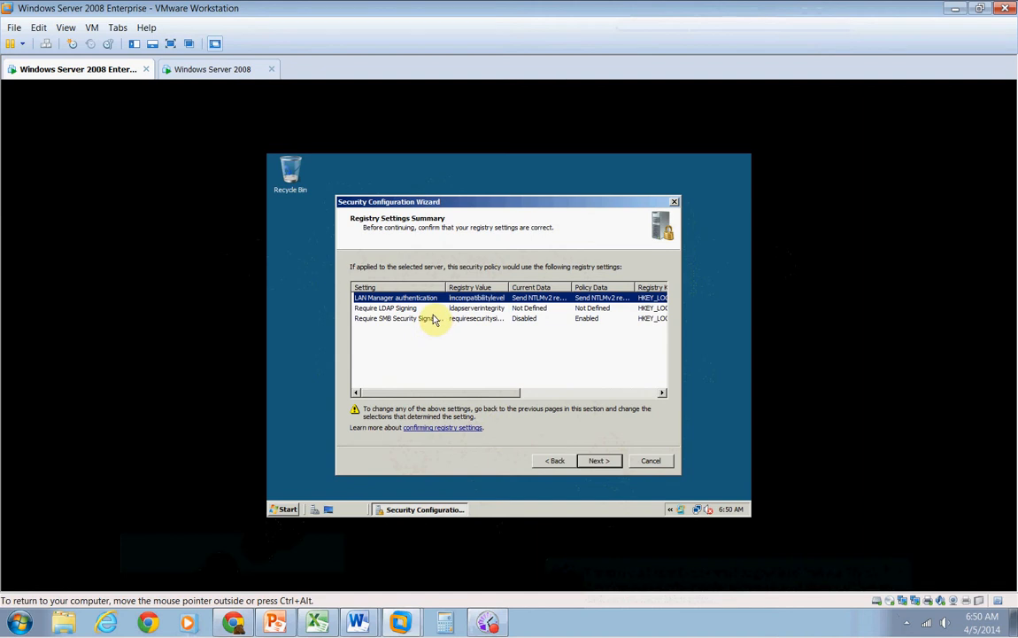
Step: Confirm the registry settings summary, then set the auditing objective to audit successful and unsuccessful activities without skipping the Audit Policy section
drag(489, 393, 454, 404)
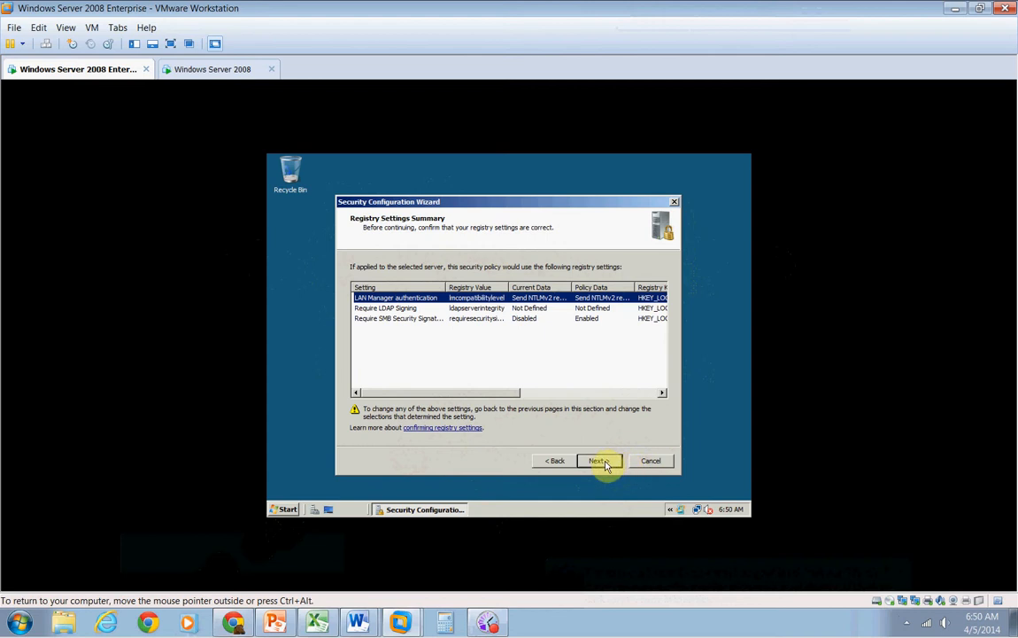
click(603, 463)
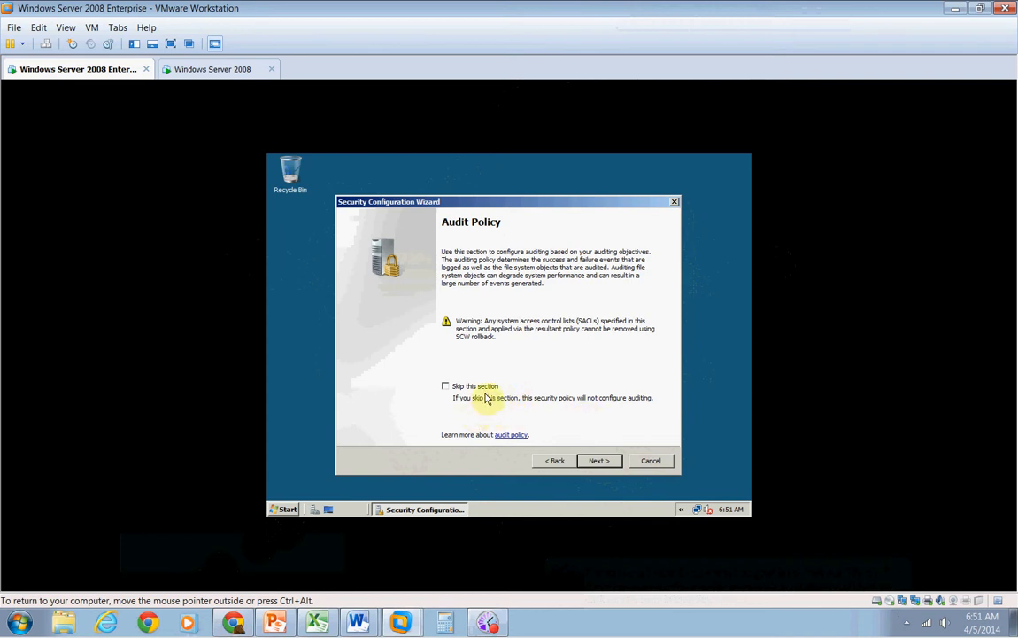
click(598, 459)
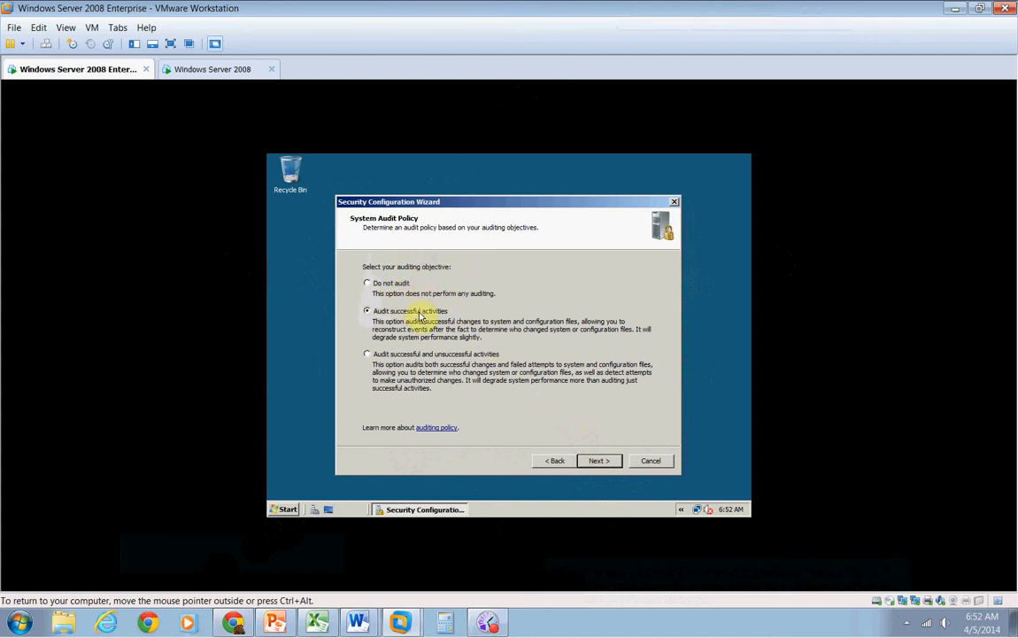
click(380, 362)
click(598, 461)
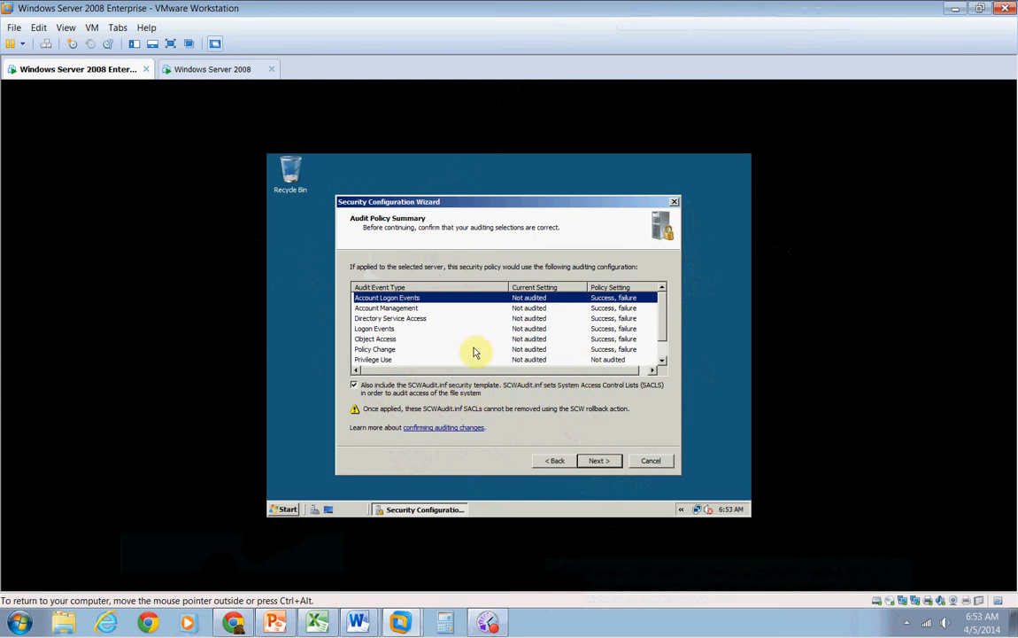
Step: Review the policy setting for each audit event type and accept the audit policy with the SCWAudit.inf security template included
scroll(475, 339, down, 1)
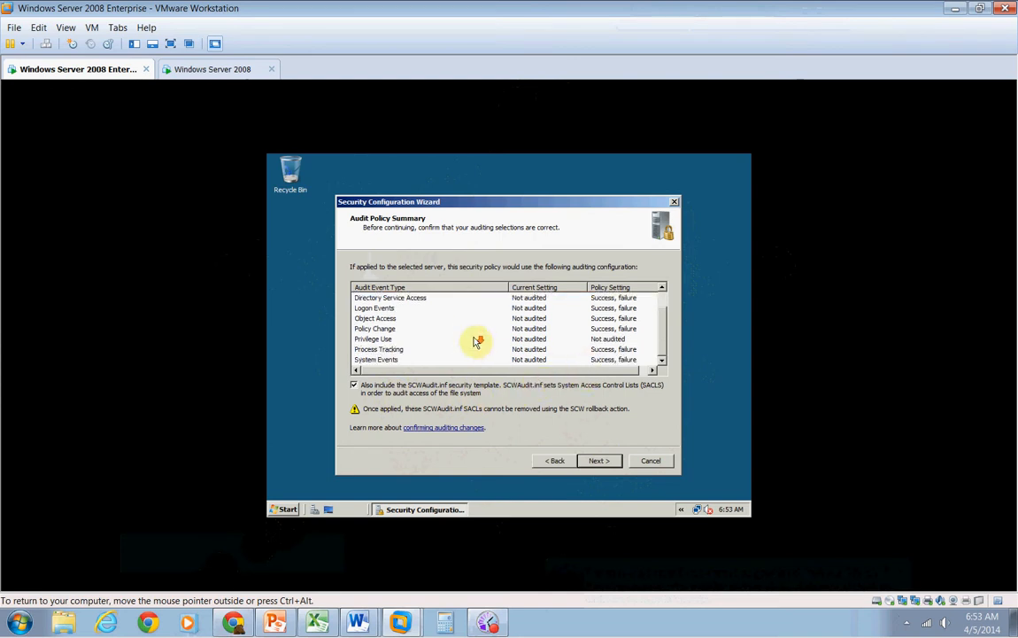
scroll(475, 343, up, 1)
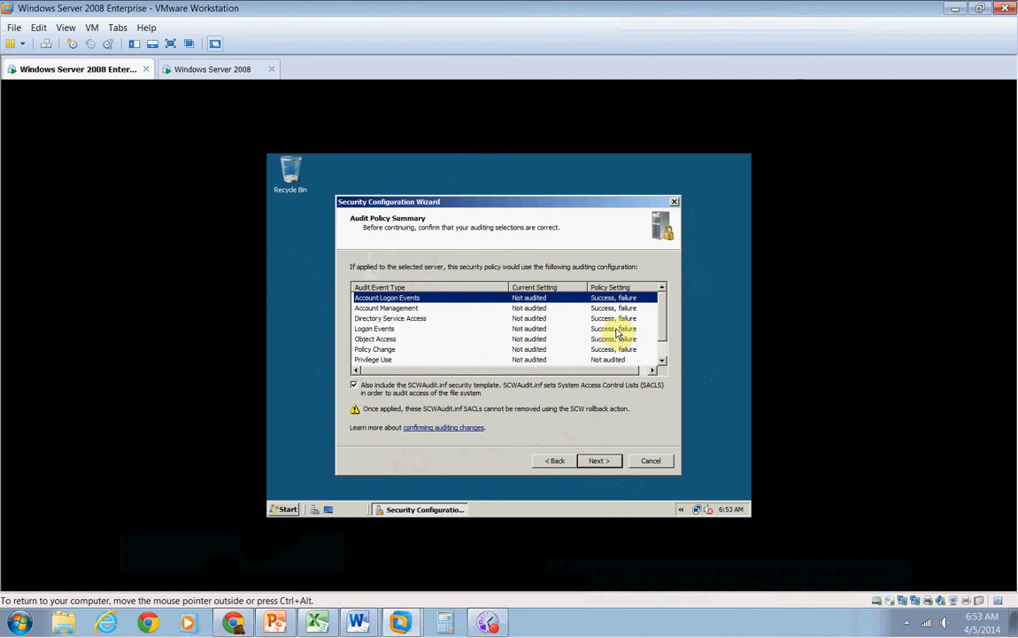
click(599, 461)
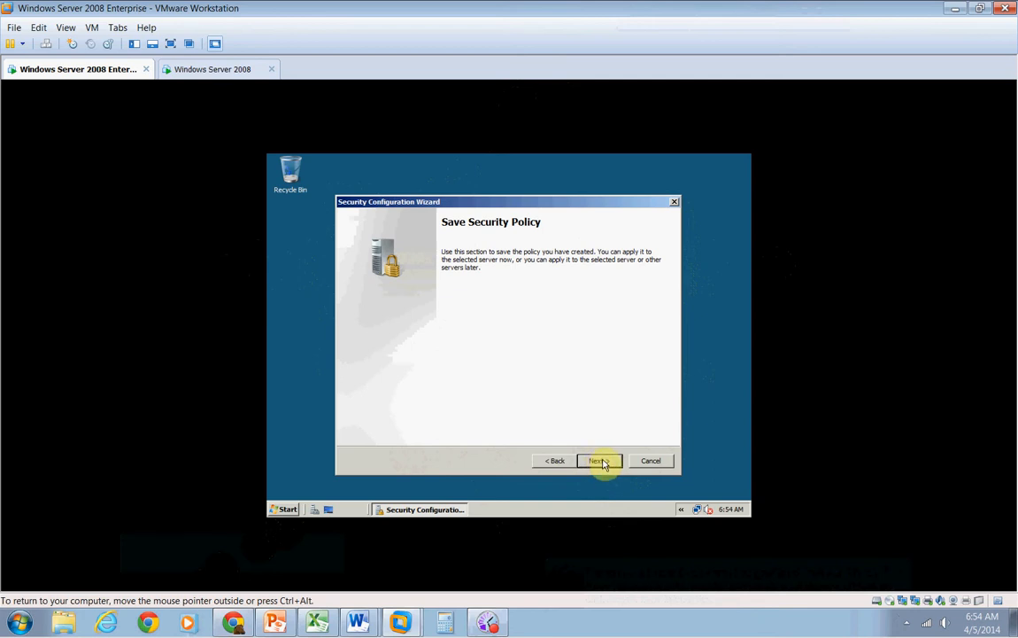
Step: Save the security policy as securitysma in C:\Windows\security\msscw\Policies and apply it to the selected server now
click(599, 462)
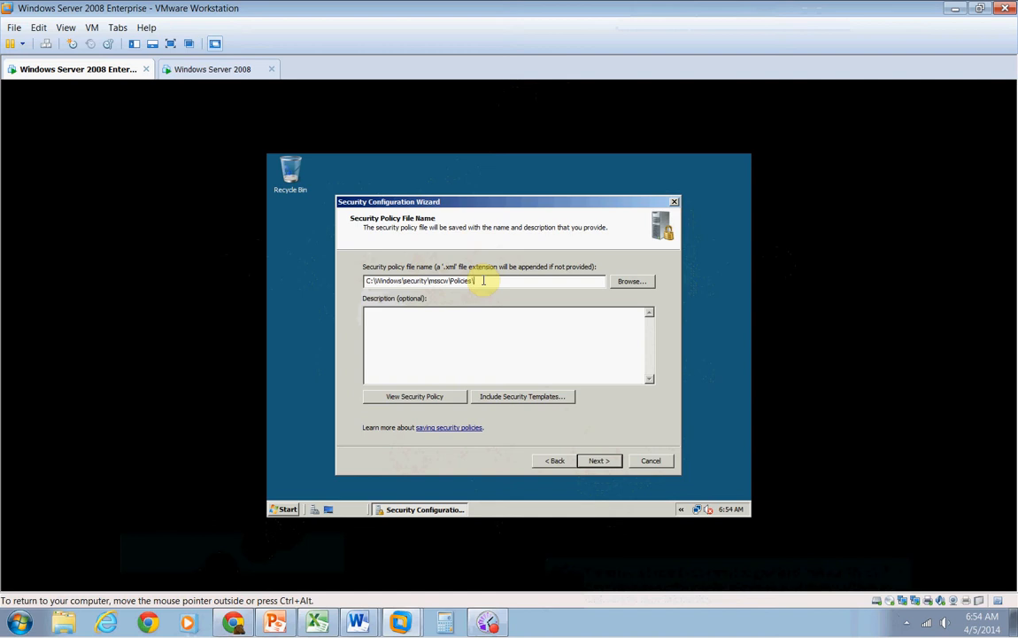
text(securitysma)
click(600, 461)
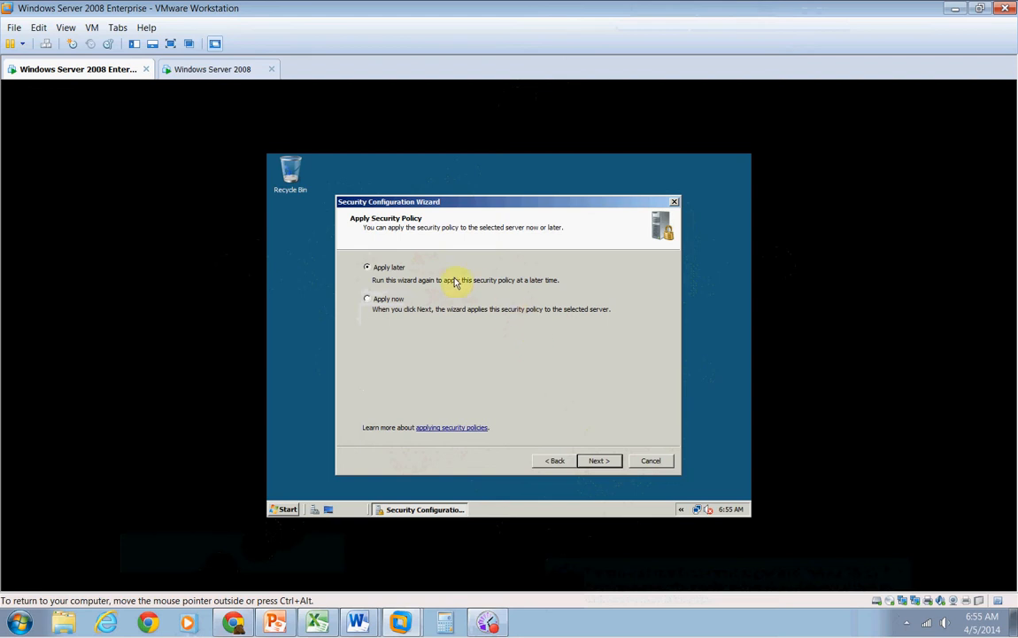
click(369, 300)
click(599, 460)
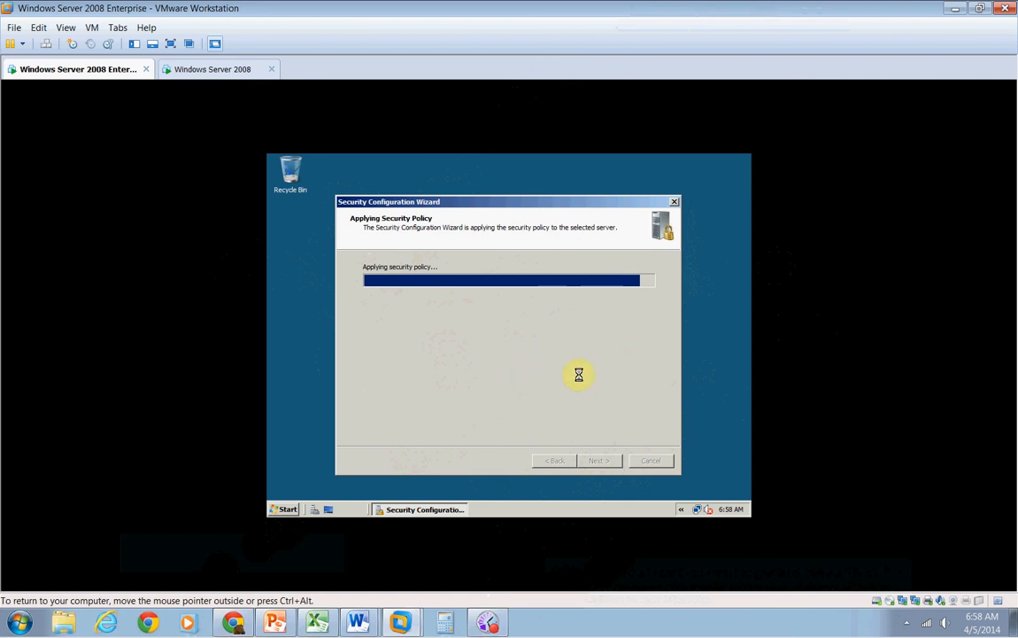
click(490, 624)
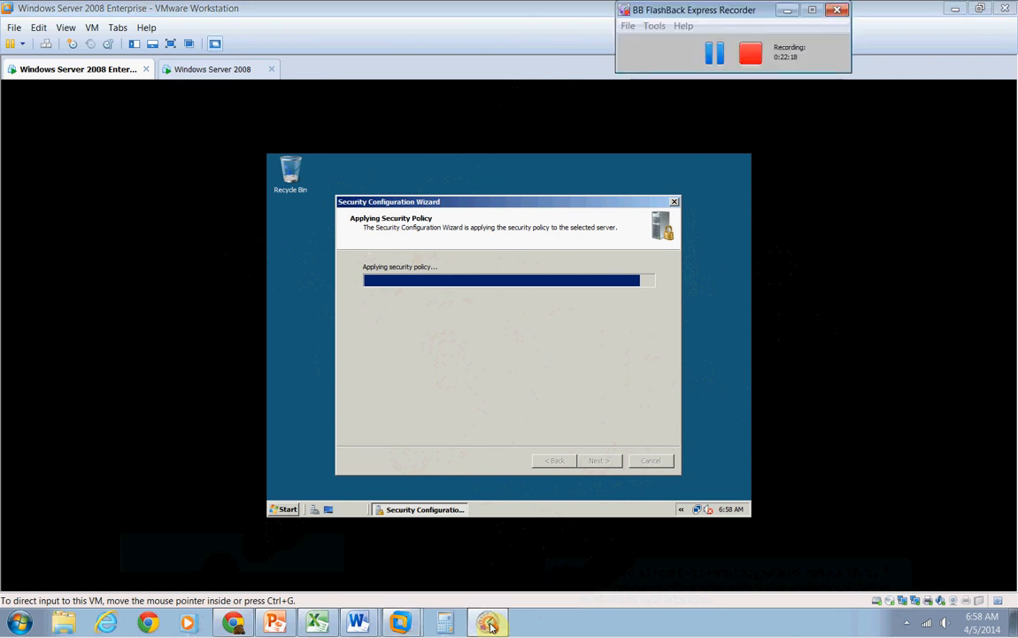